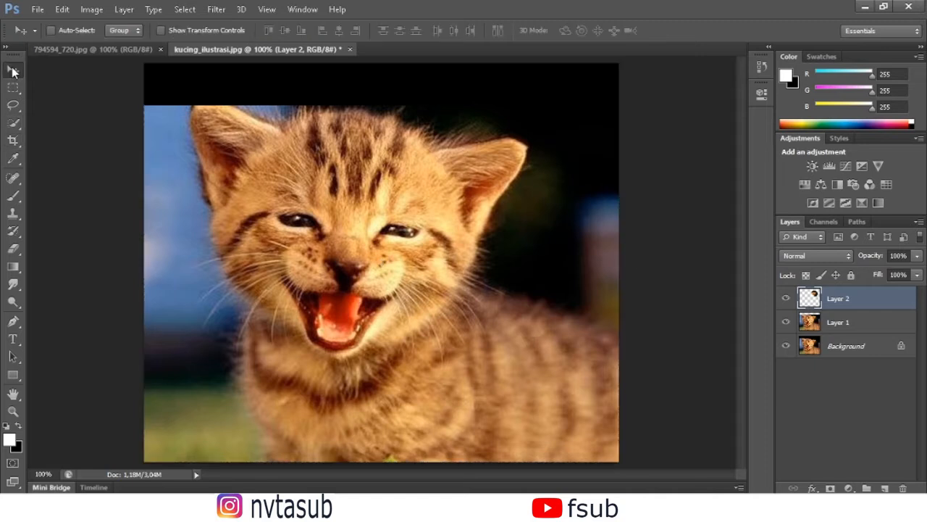
Flip the Layer 2 ear horizontally, move it onto the kitten's cropped ear and rotate it to match the head.
{"action": "key", "text": "ctrl+t"}
{"action": "right_click", "coordinate": [532, 208]}
{"action": "left_click", "coordinate": [605, 410]}
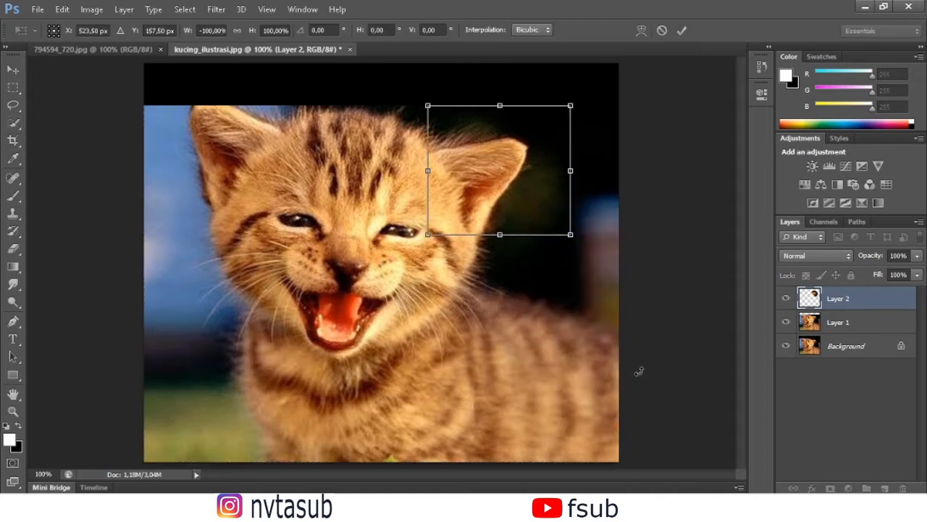
{"action": "left_click_drag", "start_coordinate": [529, 212], "coordinate": [261, 207]}
{"action": "left_click_drag", "start_coordinate": [399, 261], "coordinate": [377, 290]}
{"action": "left_click_drag", "start_coordinate": [339, 267], "coordinate": [334, 270]}
{"action": "left_click_drag", "start_coordinate": [277, 156], "coordinate": [227, 136]}
Lower Layer 2's opacity to fine-tune the ear's rotation and position, apply the transform and restore the opacity to 100%.
{"action": "left_click", "coordinate": [917, 256]}
{"action": "left_click", "coordinate": [887, 270]}
{"action": "left_click_drag", "start_coordinate": [268, 213], "coordinate": [273, 220]}
{"action": "mouse_move", "coordinate": [248, 129]}
{"action": "left_mouse_down"}
{"action": "mouse_move", "coordinate": [252, 139]}
{"action": "mouse_move", "coordinate": [247, 127]}
{"action": "left_mouse_up"}
{"action": "left_click_drag", "start_coordinate": [304, 221], "coordinate": [297, 229]}
{"action": "mouse_move", "coordinate": [267, 146]}
{"action": "left_mouse_down"}
{"action": "mouse_move", "coordinate": [264, 158]}
{"action": "mouse_move", "coordinate": [266, 146]}
{"action": "left_mouse_up"}
{"action": "left_click", "coordinate": [682, 29]}
{"action": "left_click_drag", "start_coordinate": [918, 257], "coordinate": [926, 270]}
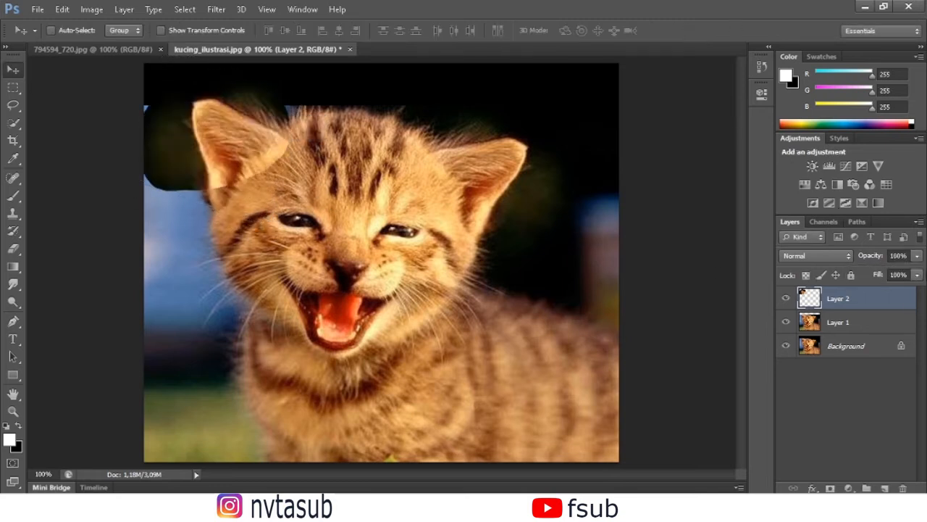
Add a layer mask to Layer 2 and paint black with a 60 px brush to hide the excess around the ear.
{"action": "left_click", "coordinate": [849, 489]}
{"action": "key", "text": "b"}
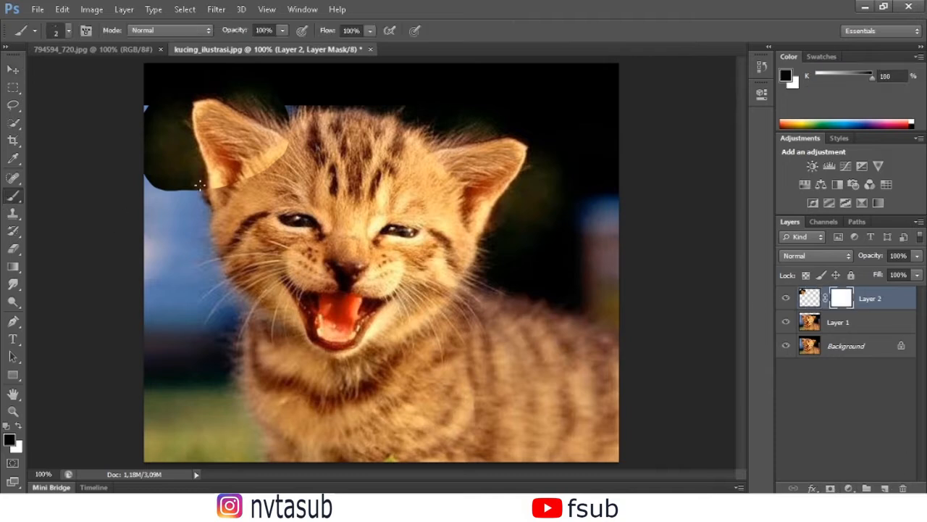
{"action": "key", "text": "bracketright"}
{"action": "key", "text": "bracketright"}
{"action": "key", "text": "bracketright"}
{"action": "key", "text": "bracketright"}
{"action": "key", "text": "bracketright"}
{"action": "key", "text": "bracketright"}
{"action": "key", "text": "bracketright"}
{"action": "key", "text": "bracketright"}
{"action": "key", "text": "bracketright"}
{"action": "key", "text": "bracketright"}
{"action": "key", "text": "bracketright"}
{"action": "key", "text": "bracketright"}
{"action": "key", "text": "bracketright"}
{"action": "key", "text": "bracketright"}
{"action": "key", "text": "bracketright"}
{"action": "key", "text": "bracketright"}
{"action": "mouse_move", "coordinate": [258, 161]}
{"action": "left_mouse_down"}
{"action": "mouse_move", "coordinate": [277, 141]}
{"action": "mouse_move", "coordinate": [278, 166]}
{"action": "mouse_move", "coordinate": [264, 116]}
{"action": "mouse_move", "coordinate": [238, 84]}
{"action": "left_mouse_up"}
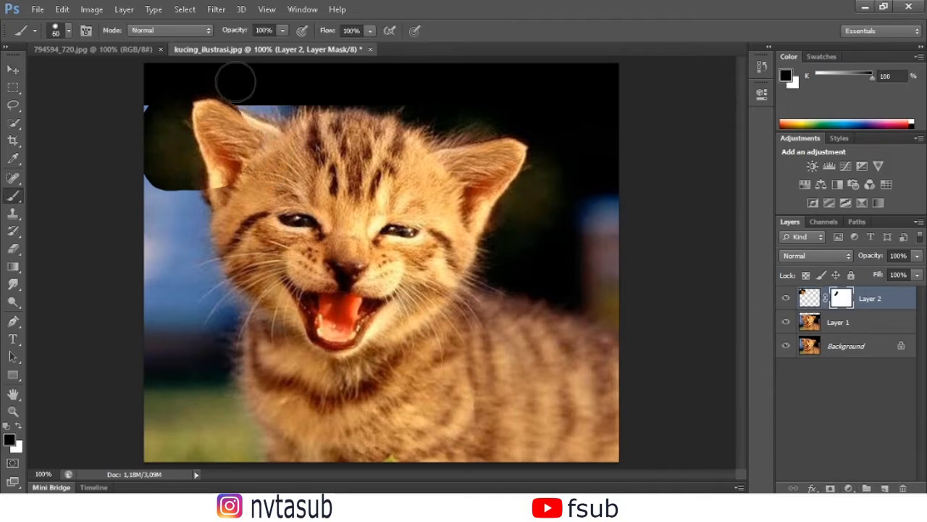
{"action": "mouse_move", "coordinate": [269, 111]}
{"action": "left_mouse_down"}
{"action": "mouse_move", "coordinate": [253, 94]}
{"action": "mouse_move", "coordinate": [182, 166]}
{"action": "mouse_move", "coordinate": [180, 87]}
{"action": "mouse_move", "coordinate": [175, 212]}
{"action": "left_mouse_up"}
Reduce the brush opacity to 35% and on to 16%, blending the pasted ear's edges into the head on the mask.
{"action": "left_click", "coordinate": [281, 32]}
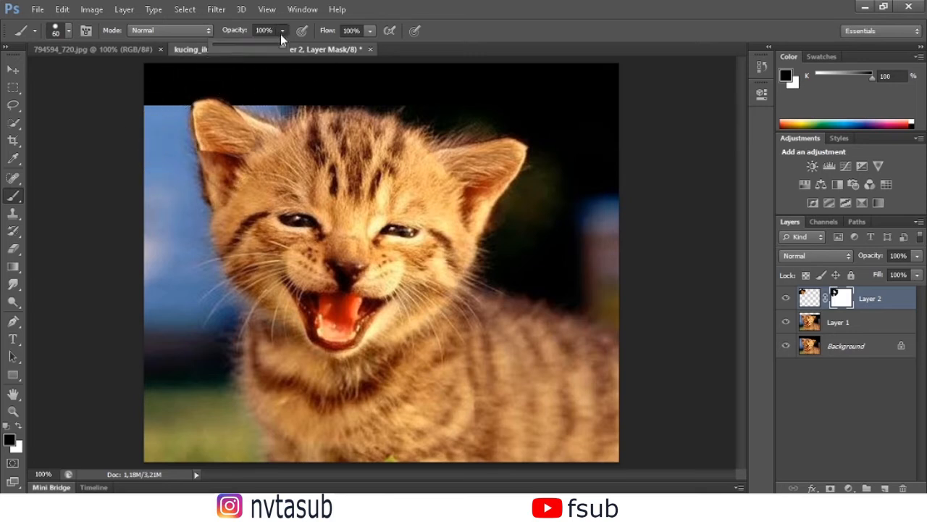
{"action": "mouse_move", "coordinate": [251, 158]}
{"action": "left_mouse_down"}
{"action": "mouse_move", "coordinate": [198, 156]}
{"action": "mouse_move", "coordinate": [242, 168]}
{"action": "mouse_move", "coordinate": [256, 137]}
{"action": "left_mouse_up"}
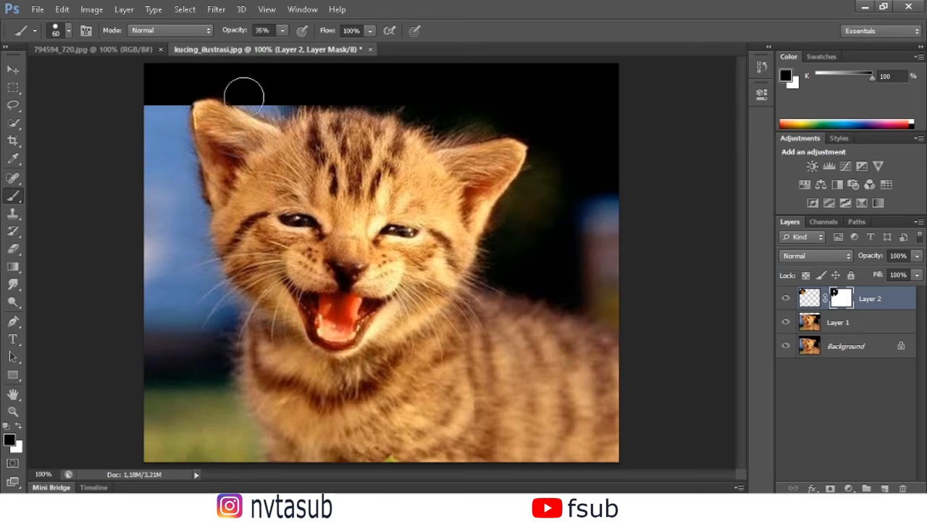
{"action": "left_click", "coordinate": [281, 32]}
{"action": "left_click_drag", "start_coordinate": [282, 48], "coordinate": [267, 48]}
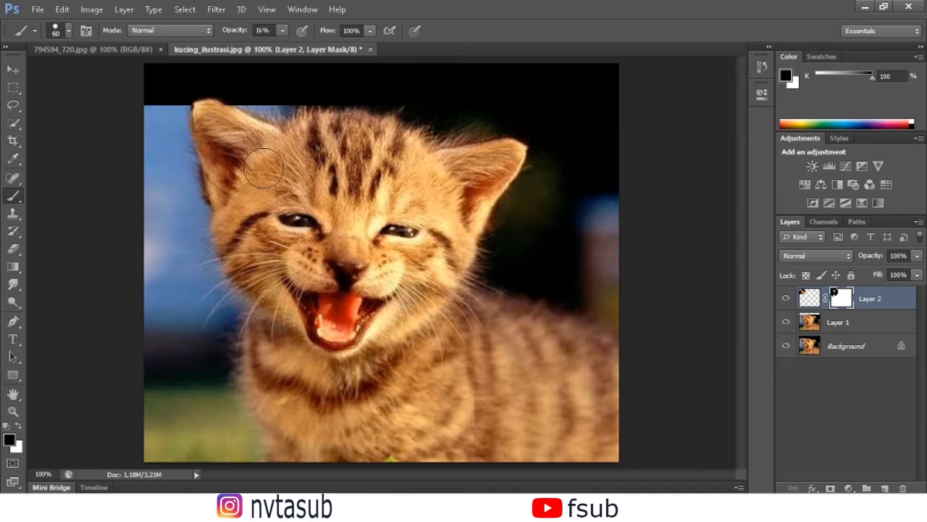
{"action": "left_click_drag", "start_coordinate": [355, 185], "coordinate": [372, 167]}
Merge Layer 2 with Layer 1 and move the merged kitten into the 794594_720.jpg tiger document.
{"action": "left_click", "coordinate": [833, 324], "text": "ctrl"}
{"action": "right_click", "coordinate": [840, 323]}
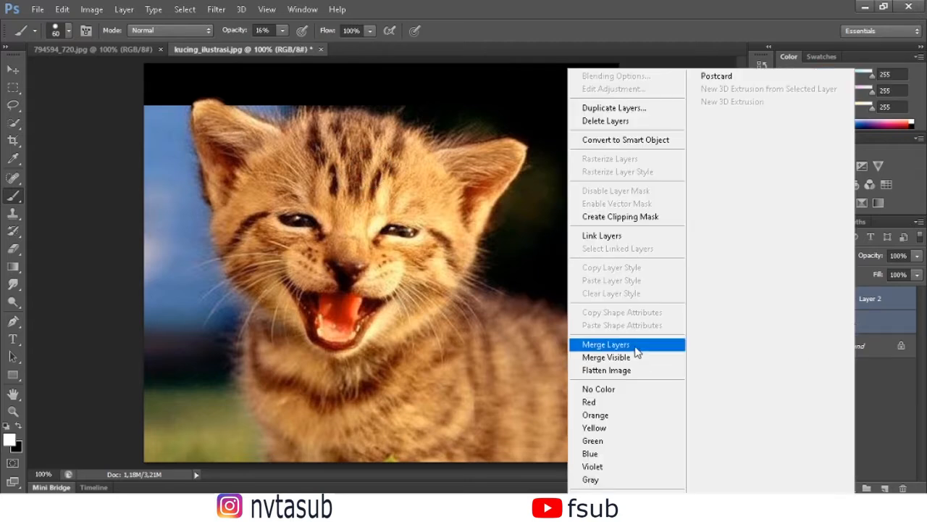
{"action": "left_click", "coordinate": [611, 343]}
{"action": "key", "text": "v"}
{"action": "left_click_drag", "start_coordinate": [250, 127], "coordinate": [373, 230]}
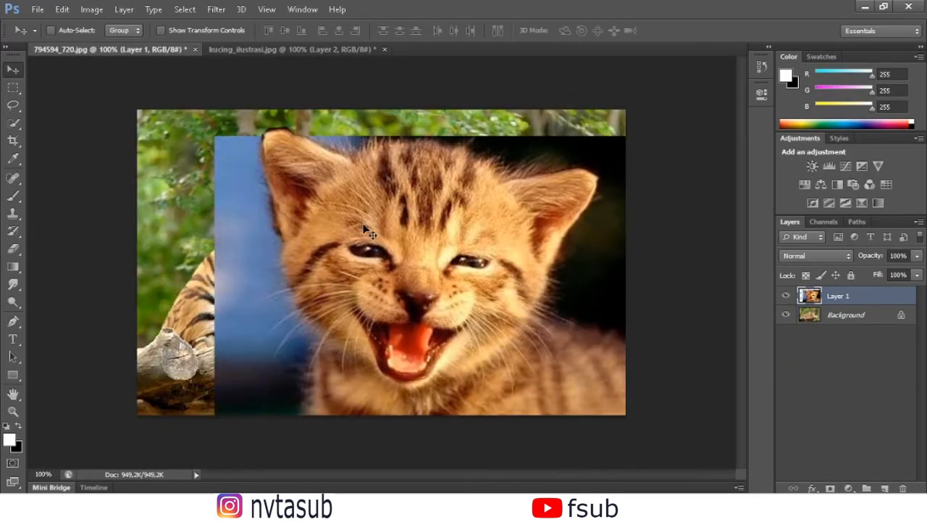
Shrink and mirror the kitten layer, rotate it about 6.7° and place it over the tiger's head.
{"action": "key", "text": "ctrl+t"}
{"action": "left_click_drag", "start_coordinate": [207, 127], "coordinate": [300, 199]}
{"action": "left_click_drag", "start_coordinate": [376, 252], "coordinate": [301, 178]}
{"action": "left_click_drag", "start_coordinate": [225, 125], "coordinate": [403, 248]}
{"action": "left_click_drag", "start_coordinate": [477, 317], "coordinate": [396, 251]}
{"action": "right_click", "coordinate": [396, 252]}
{"action": "left_click", "coordinate": [482, 455]}
{"action": "left_click_drag", "start_coordinate": [533, 405], "coordinate": [498, 423]}
{"action": "left_click_drag", "start_coordinate": [545, 368], "coordinate": [554, 355]}
{"action": "left_click_drag", "start_coordinate": [476, 307], "coordinate": [484, 267]}
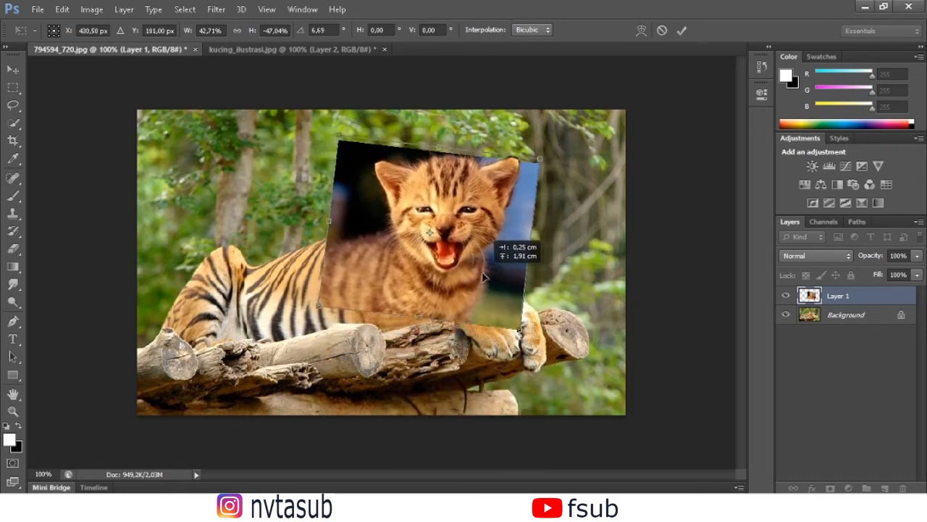
Using temporary transparency, fit the kitten to the tiger's head at about 39.6% width, 43.7% height and 10° rotation, then restore 100% opacity.
{"action": "left_click", "coordinate": [918, 256]}
{"action": "left_click_drag", "start_coordinate": [918, 273], "coordinate": [880, 273]}
{"action": "left_click_drag", "start_coordinate": [522, 330], "coordinate": [515, 323]}
{"action": "left_click_drag", "start_coordinate": [487, 276], "coordinate": [492, 277]}
{"action": "left_click_drag", "start_coordinate": [560, 346], "coordinate": [561, 362]}
{"action": "mouse_move", "coordinate": [496, 283]}
{"action": "left_mouse_down"}
{"action": "mouse_move", "coordinate": [490, 273]}
{"action": "mouse_move", "coordinate": [493, 282]}
{"action": "left_mouse_up"}
{"action": "mouse_move", "coordinate": [510, 326]}
{"action": "left_mouse_down"}
{"action": "mouse_move", "coordinate": [497, 325]}
{"action": "mouse_move", "coordinate": [507, 318]}
{"action": "left_mouse_up"}
{"action": "left_click", "coordinate": [917, 255]}
{"action": "left_click_drag", "start_coordinate": [881, 273], "coordinate": [920, 272]}
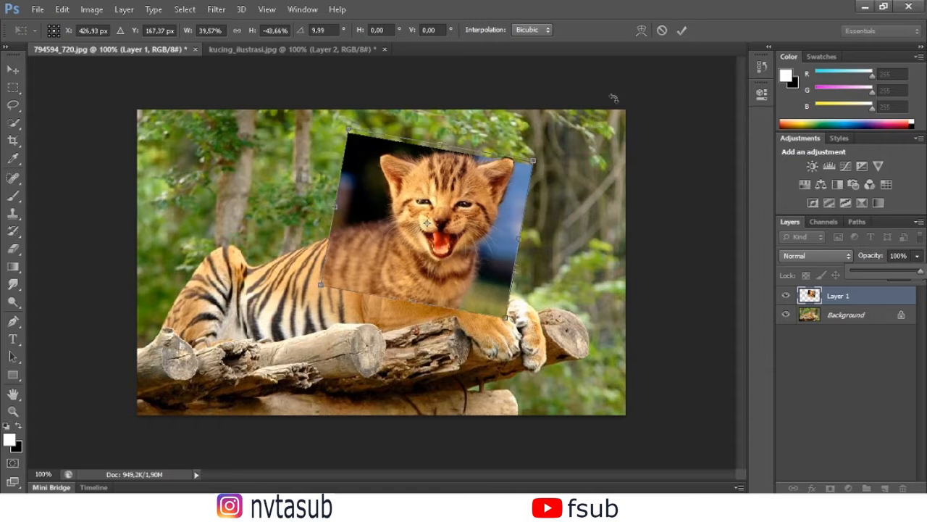
{"action": "left_click", "coordinate": [681, 29]}
{"action": "left_click", "coordinate": [917, 256]}
{"action": "mouse_move", "coordinate": [917, 273]}
{"action": "left_mouse_down"}
{"action": "mouse_move", "coordinate": [867, 274]}
{"action": "mouse_move", "coordinate": [919, 273]}
{"action": "left_mouse_up"}
Erase the backdrop around the kitten's head and back with a 15 px Background Eraser at 50% tolerance.
{"action": "left_click", "coordinate": [13, 248]}
{"action": "right_click", "coordinate": [13, 248]}
{"action": "left_click", "coordinate": [80, 258]}
{"action": "key", "text": "ctrl+plus"}
{"action": "left_click_drag", "start_coordinate": [339, 195], "coordinate": [302, 313]}
{"action": "mouse_move", "coordinate": [410, 156]}
{"action": "left_mouse_down"}
{"action": "mouse_move", "coordinate": [433, 163]}
{"action": "mouse_move", "coordinate": [407, 167]}
{"action": "mouse_move", "coordinate": [460, 158]}
{"action": "left_mouse_up"}
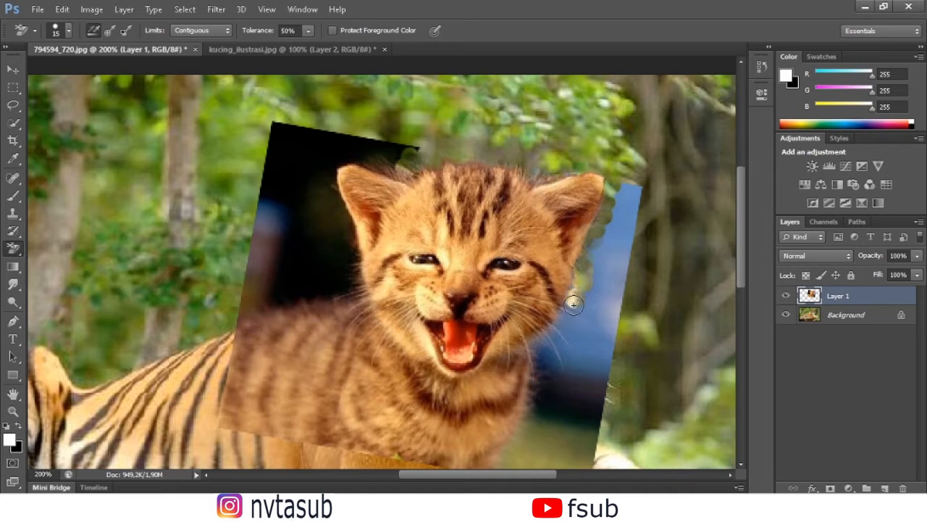
{"action": "left_click_drag", "start_coordinate": [569, 333], "coordinate": [553, 332]}
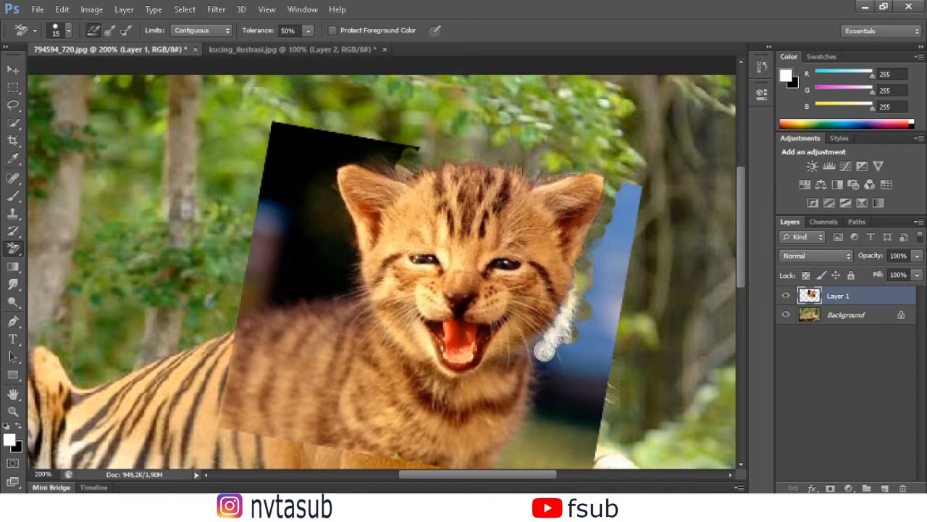
{"action": "mouse_move", "coordinate": [562, 354]}
{"action": "left_mouse_down"}
{"action": "mouse_move", "coordinate": [569, 364]}
{"action": "mouse_move", "coordinate": [580, 333]}
{"action": "left_mouse_up"}
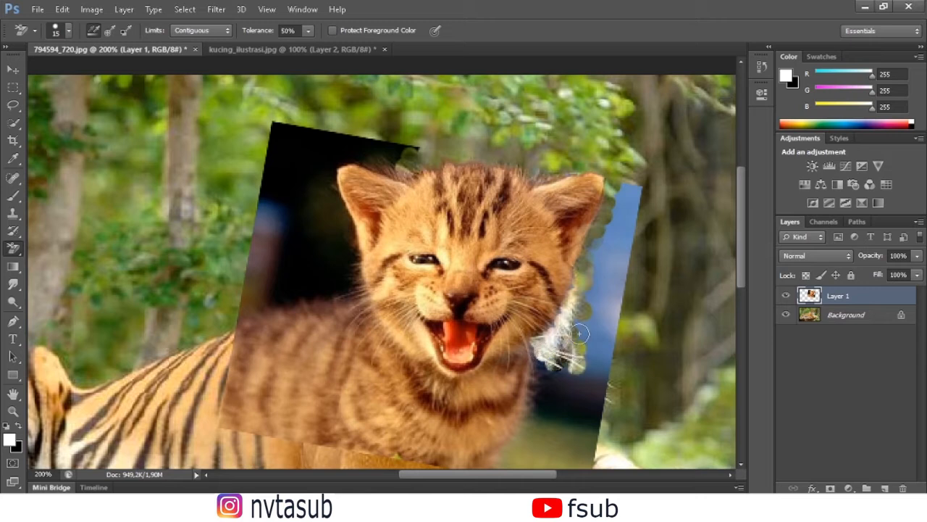
{"action": "mouse_move", "coordinate": [403, 145]}
{"action": "left_mouse_down"}
{"action": "mouse_move", "coordinate": [352, 158]}
{"action": "mouse_move", "coordinate": [393, 159]}
{"action": "mouse_move", "coordinate": [327, 160]}
{"action": "mouse_move", "coordinate": [342, 210]}
{"action": "mouse_move", "coordinate": [341, 291]}
{"action": "mouse_move", "coordinate": [228, 272]}
{"action": "left_mouse_up"}
Erase the remaining black and blue backdrop on both sides of the kitten with the regular Eraser tool.
{"action": "right_click", "coordinate": [13, 247]}
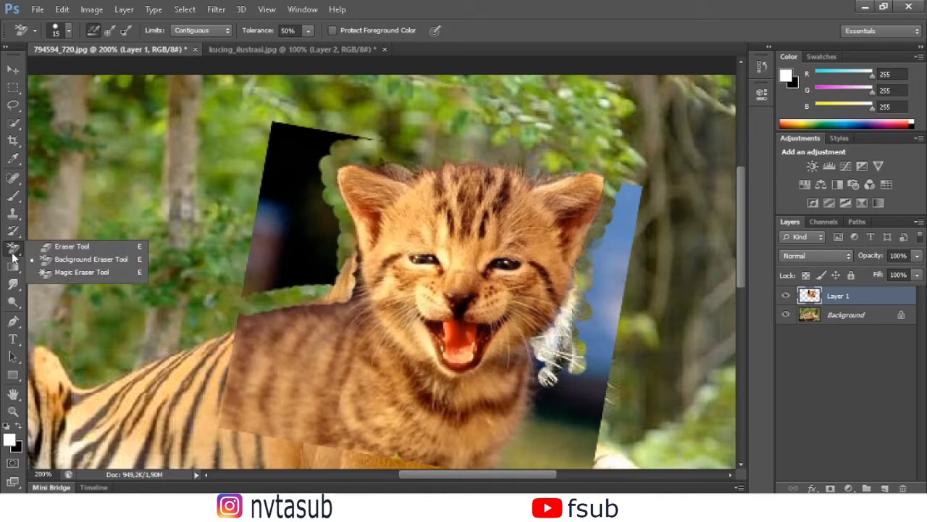
{"action": "left_click", "coordinate": [72, 245]}
{"action": "mouse_move", "coordinate": [373, 128]}
{"action": "left_mouse_down"}
{"action": "mouse_move", "coordinate": [321, 123]}
{"action": "mouse_move", "coordinate": [272, 141]}
{"action": "mouse_move", "coordinate": [302, 154]}
{"action": "mouse_move", "coordinate": [318, 239]}
{"action": "mouse_move", "coordinate": [272, 273]}
{"action": "mouse_move", "coordinate": [258, 188]}
{"action": "left_mouse_up"}
{"action": "mouse_move", "coordinate": [624, 215]}
{"action": "left_mouse_down"}
{"action": "mouse_move", "coordinate": [601, 327]}
{"action": "mouse_move", "coordinate": [611, 352]}
{"action": "left_mouse_up"}
{"action": "scroll", "coordinate": [611, 352], "scroll_direction": "down", "scroll_amount": 3}
{"action": "mouse_move", "coordinate": [592, 432]}
{"action": "left_mouse_down"}
{"action": "mouse_move", "coordinate": [588, 331]}
{"action": "mouse_move", "coordinate": [573, 325]}
{"action": "mouse_move", "coordinate": [523, 397]}
{"action": "mouse_move", "coordinate": [567, 360]}
{"action": "left_mouse_up"}
Enlarge the kitten layer to about 105% and apply the transform.
{"action": "key", "text": "ctrl+t"}
{"action": "left_click_drag", "start_coordinate": [616, 70], "coordinate": [649, 74]}
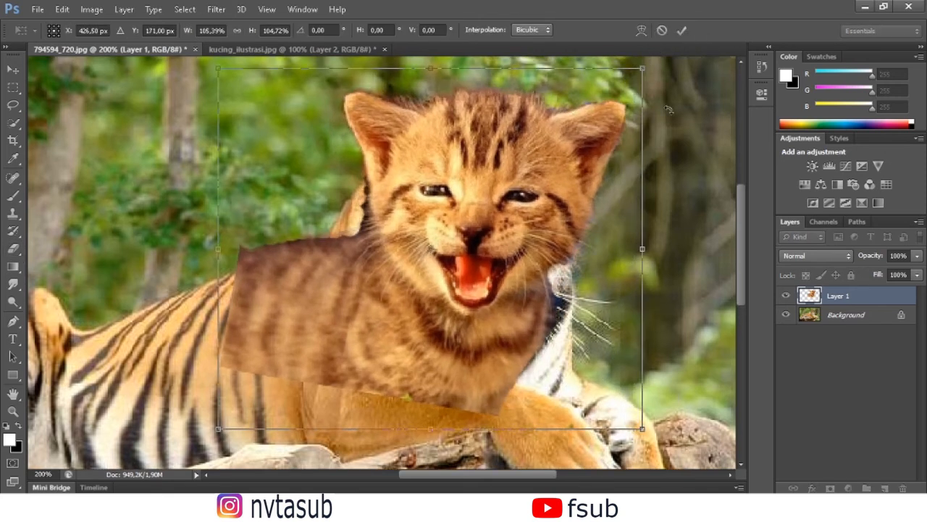
{"action": "left_click", "coordinate": [679, 31]}
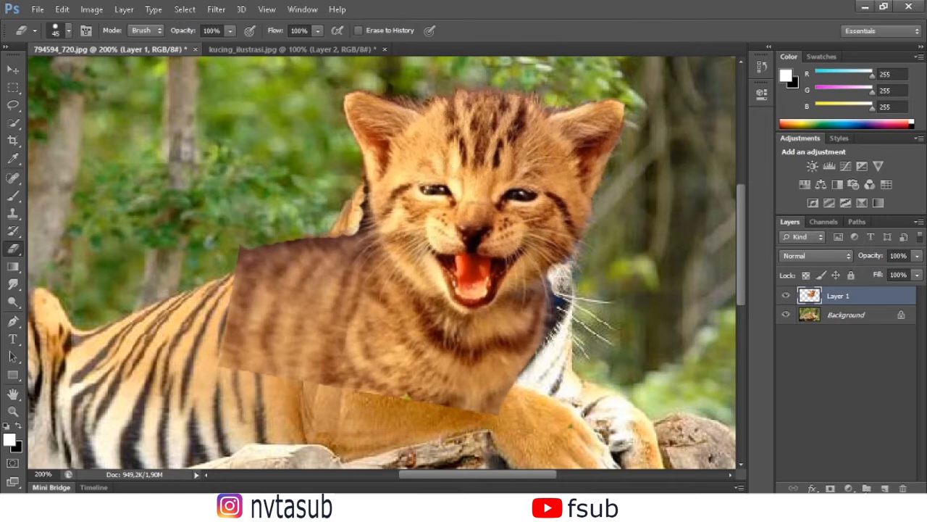
Add a layer mask to Layer 1 and clean up the kitten's head outline with a 9 px black brush at 100% opacity.
{"action": "left_click", "coordinate": [831, 487]}
{"action": "left_click", "coordinate": [13, 195]}
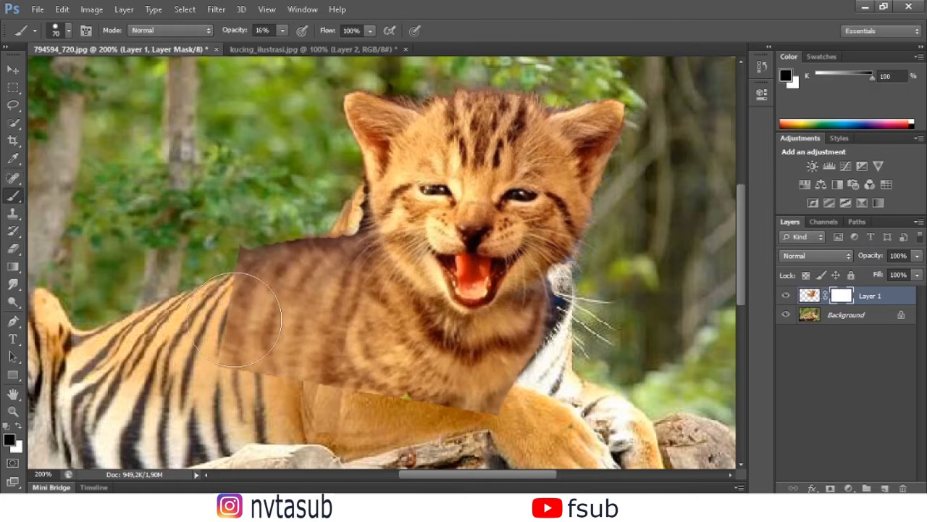
{"action": "left_click_drag", "start_coordinate": [282, 30], "coordinate": [380, 49]}
{"action": "left_click_drag", "start_coordinate": [430, 104], "coordinate": [415, 255]}
{"action": "key", "text": "bracketleft"}
{"action": "key", "text": "bracketleft"}
{"action": "key", "text": "bracketleft"}
{"action": "key", "text": "bracketleft"}
{"action": "key", "text": "bracketleft"}
{"action": "key", "text": "bracketleft"}
{"action": "key", "text": "bracketleft"}
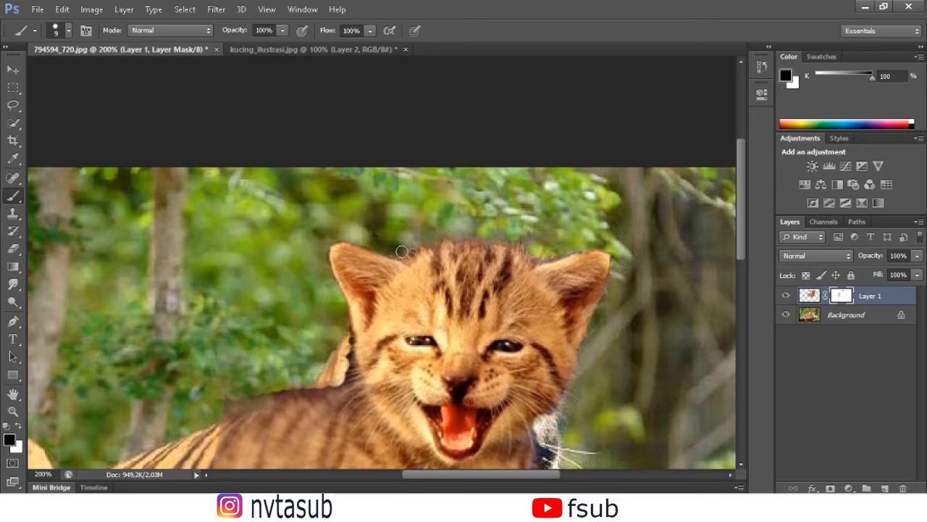
{"action": "scroll", "coordinate": [565, 228], "scroll_direction": "down", "scroll_amount": 3}
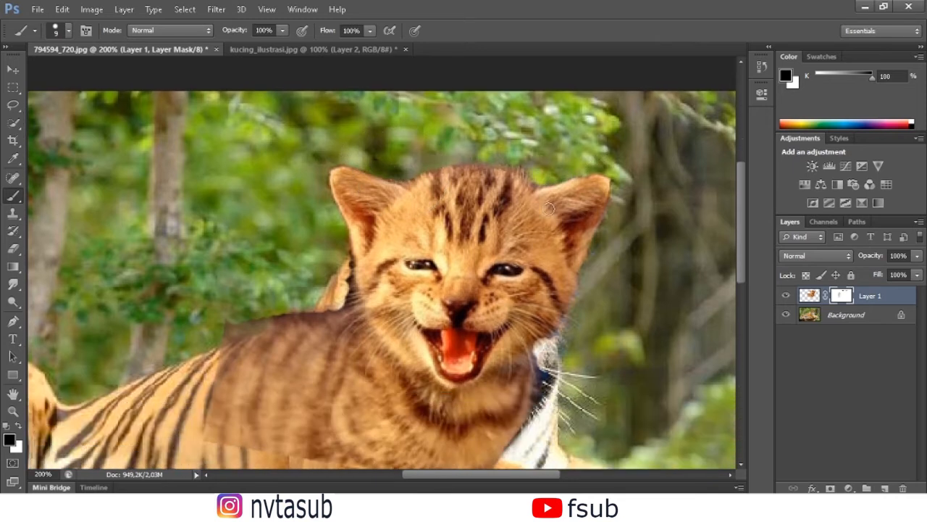
{"action": "scroll", "coordinate": [554, 357], "scroll_direction": "down", "scroll_amount": 2}
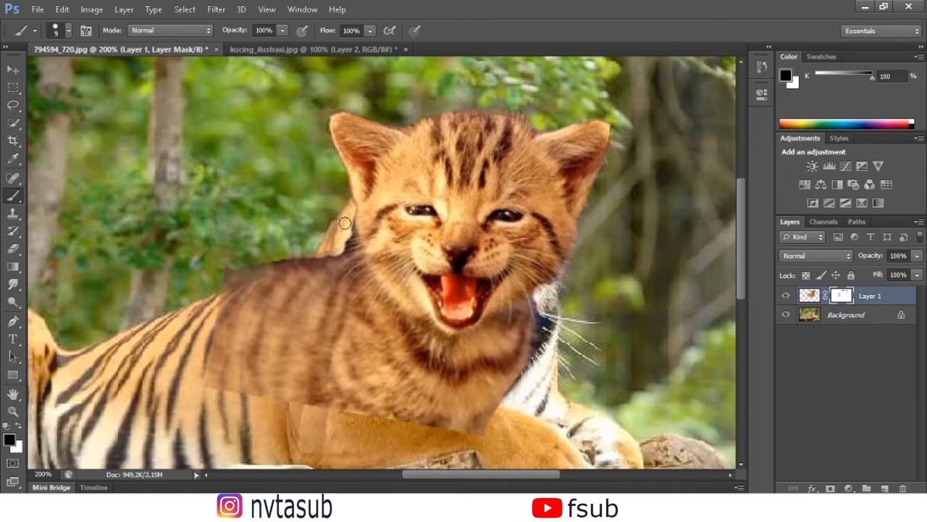
Mask out the kitten's body with a soft 45 px black brush, leaving only its head on the tiger.
{"action": "key", "text": "bracketright"}
{"action": "key", "text": "bracketright"}
{"action": "key", "text": "bracketright"}
{"action": "key", "text": "bracketright"}
{"action": "key", "text": "bracketright"}
{"action": "key", "text": "bracketright"}
{"action": "key", "text": "bracketright"}
{"action": "key", "text": "bracketright"}
{"action": "key", "text": "ctrl+minus"}
{"action": "mouse_move", "coordinate": [338, 269]}
{"action": "left_mouse_down"}
{"action": "mouse_move", "coordinate": [365, 216]}
{"action": "mouse_move", "coordinate": [364, 292]}
{"action": "mouse_move", "coordinate": [463, 300]}
{"action": "mouse_move", "coordinate": [487, 269]}
{"action": "mouse_move", "coordinate": [446, 292]}
{"action": "mouse_move", "coordinate": [500, 254]}
{"action": "mouse_move", "coordinate": [441, 285]}
{"action": "mouse_move", "coordinate": [411, 269]}
{"action": "mouse_move", "coordinate": [378, 257]}
{"action": "left_mouse_up"}
{"action": "left_click", "coordinate": [68, 30]}
{"action": "left_click", "coordinate": [20, 104]}
{"action": "left_click", "coordinate": [305, 223]}
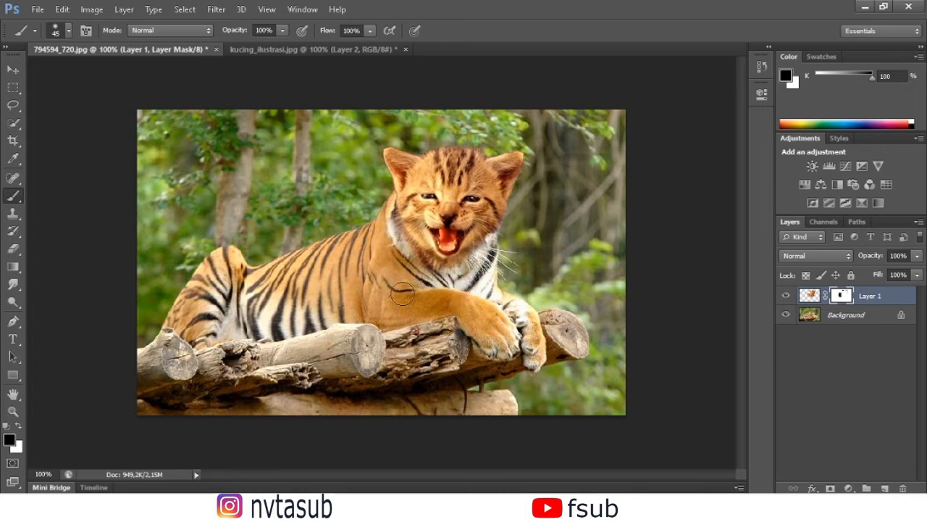
Mask out leftover kitten fur below the chin and along the neck to blend into the tiger's chest.
{"action": "key", "text": "ctrl+plus"}
{"action": "key", "text": "ctrl+plus"}
{"action": "left_click_drag", "start_coordinate": [577, 305], "coordinate": [263, 344]}
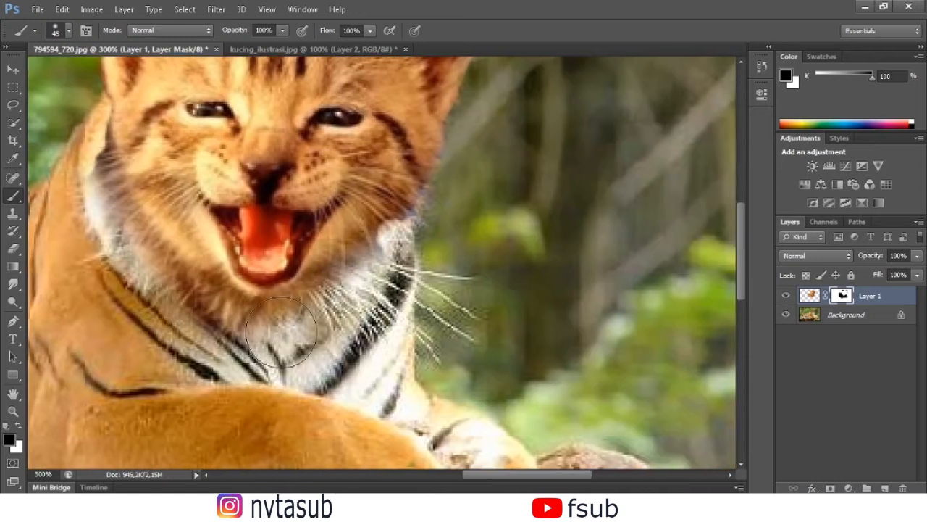
{"action": "left_click_drag", "start_coordinate": [197, 258], "coordinate": [181, 298]}
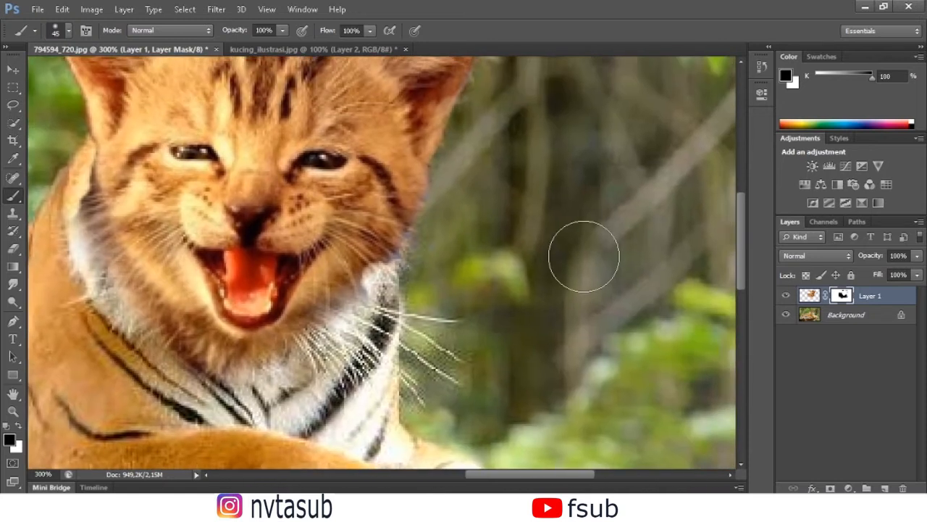
Touch up the mask around the jaw and cheek, alternating between white and black paint.
{"action": "left_click", "coordinate": [18, 425]}
{"action": "left_click", "coordinate": [350, 252]}
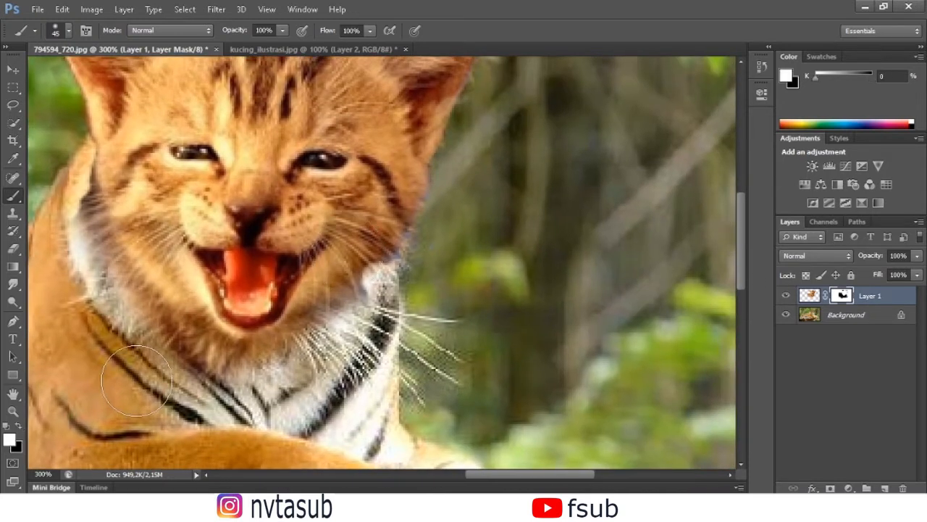
{"action": "left_click", "coordinate": [18, 425]}
{"action": "left_click", "coordinate": [19, 425]}
{"action": "mouse_move", "coordinate": [364, 323]}
{"action": "left_mouse_down"}
{"action": "mouse_move", "coordinate": [355, 331]}
{"action": "mouse_move", "coordinate": [451, 209]}
{"action": "mouse_move", "coordinate": [329, 370]}
{"action": "mouse_move", "coordinate": [415, 337]}
{"action": "left_mouse_up"}
{"action": "left_click", "coordinate": [18, 425]}
{"action": "mouse_move", "coordinate": [545, 254]}
{"action": "left_mouse_down"}
{"action": "mouse_move", "coordinate": [588, 331]}
{"action": "mouse_move", "coordinate": [575, 270]}
{"action": "left_mouse_up"}
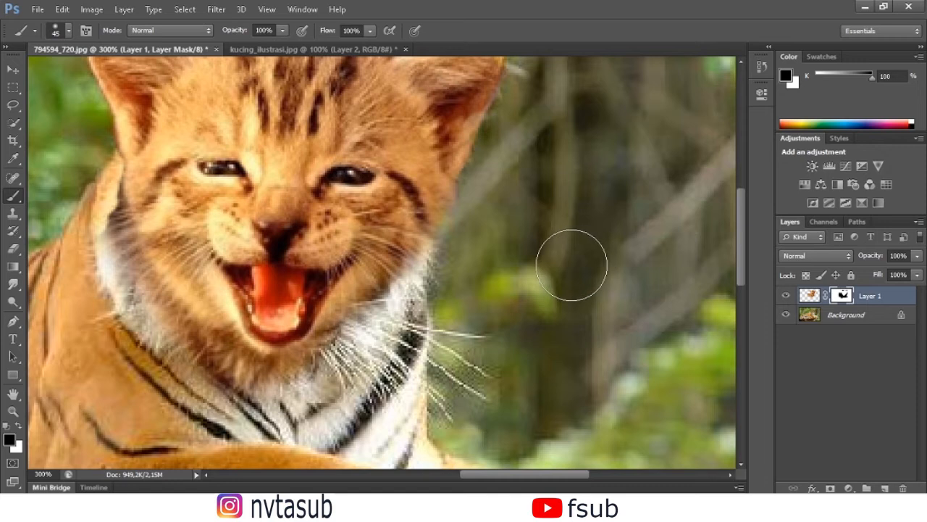
Remove the tiger's whiskers against the forest on the Background layer with a 9 px Clone Stamp sampled from nearby foliage.
{"action": "left_click", "coordinate": [12, 212]}
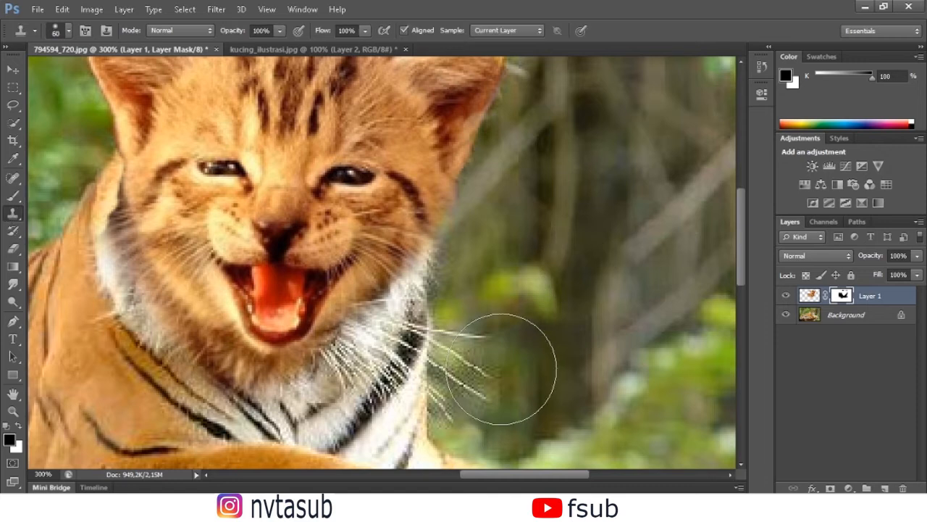
{"action": "scroll", "coordinate": [507, 345], "scroll_direction": "down", "scroll_amount": 1}
{"action": "scroll", "coordinate": [507, 345], "scroll_direction": "down", "scroll_amount": 1}
{"action": "key", "text": "bracketleft"}
{"action": "key", "text": "bracketleft"}
{"action": "key", "text": "bracketleft"}
{"action": "key", "text": "bracketleft"}
{"action": "left_click", "coordinate": [458, 286], "text": "alt"}
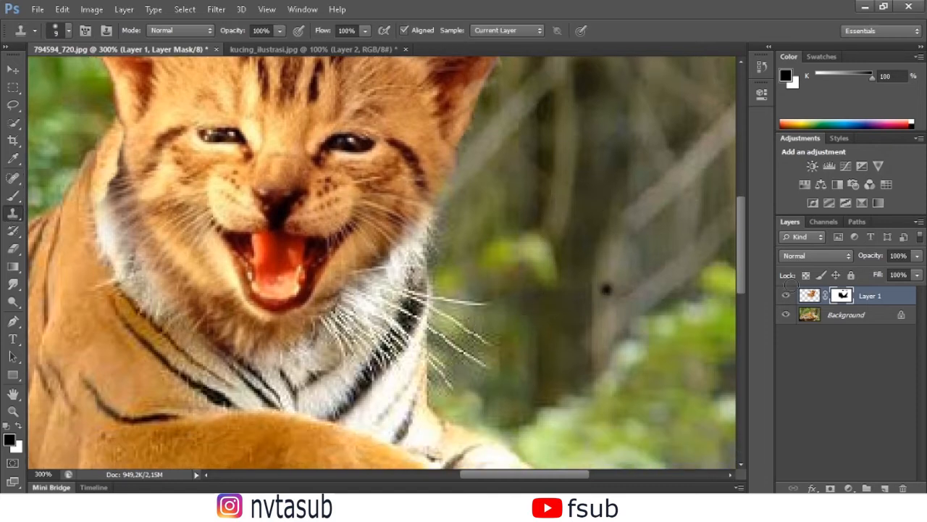
{"action": "left_click", "coordinate": [863, 314]}
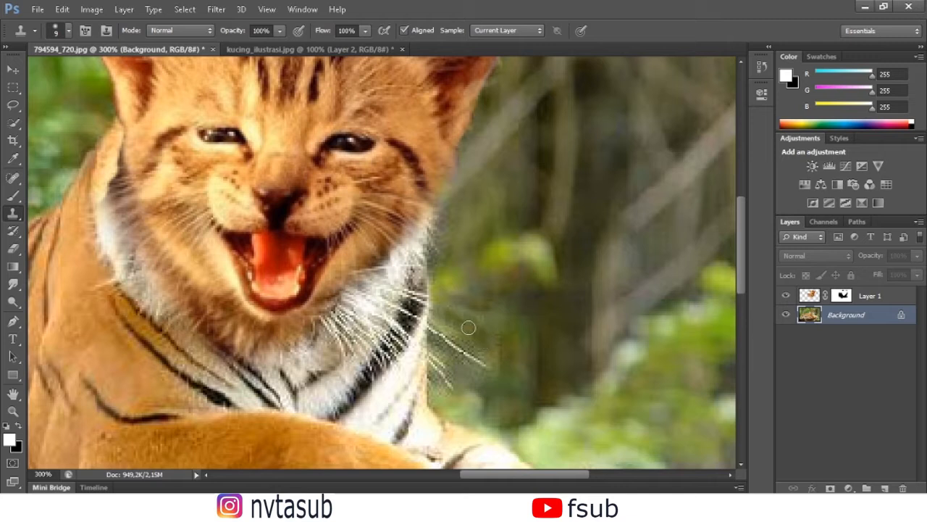
{"action": "left_click_drag", "start_coordinate": [442, 336], "coordinate": [484, 367]}
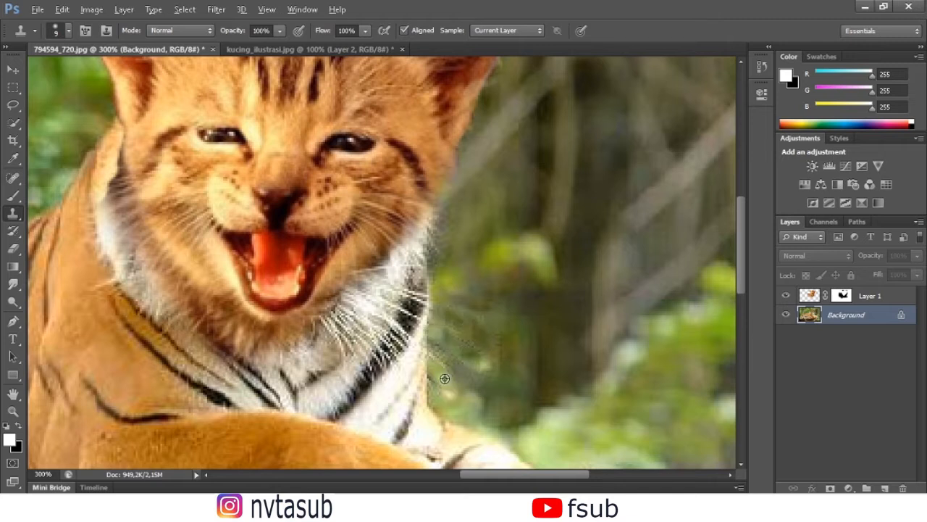
{"action": "mouse_move", "coordinate": [434, 352]}
{"action": "left_mouse_down"}
{"action": "mouse_move", "coordinate": [444, 341]}
{"action": "mouse_move", "coordinate": [437, 395]}
{"action": "mouse_move", "coordinate": [437, 378]}
{"action": "left_mouse_up"}
{"action": "left_click", "coordinate": [494, 407], "text": "alt"}
{"action": "left_click", "coordinate": [466, 404], "text": "alt"}
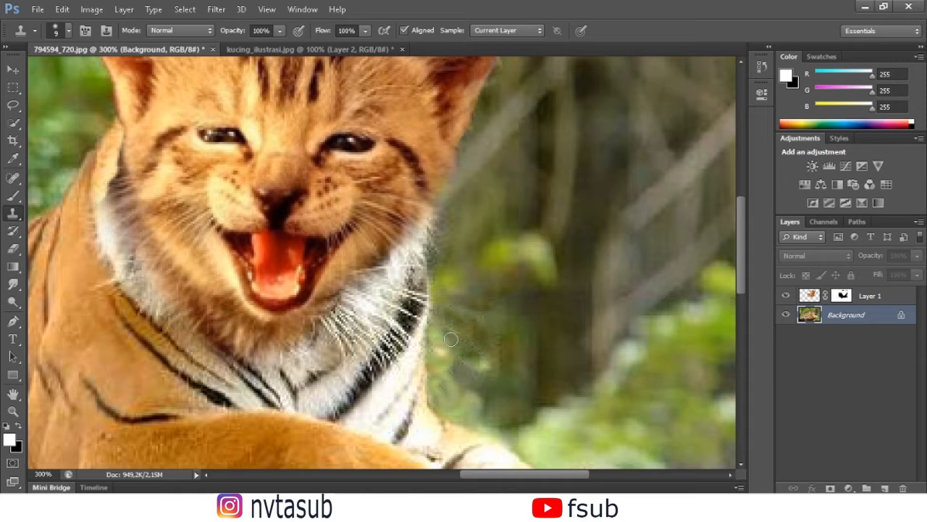
Rebuild the black stripe on the tiger's chest over the white whiskers, using the Clone Stamp sampled from nearby dark stripes on the Background layer.
{"action": "scroll", "coordinate": [375, 409], "scroll_direction": "up", "scroll_amount": 2}
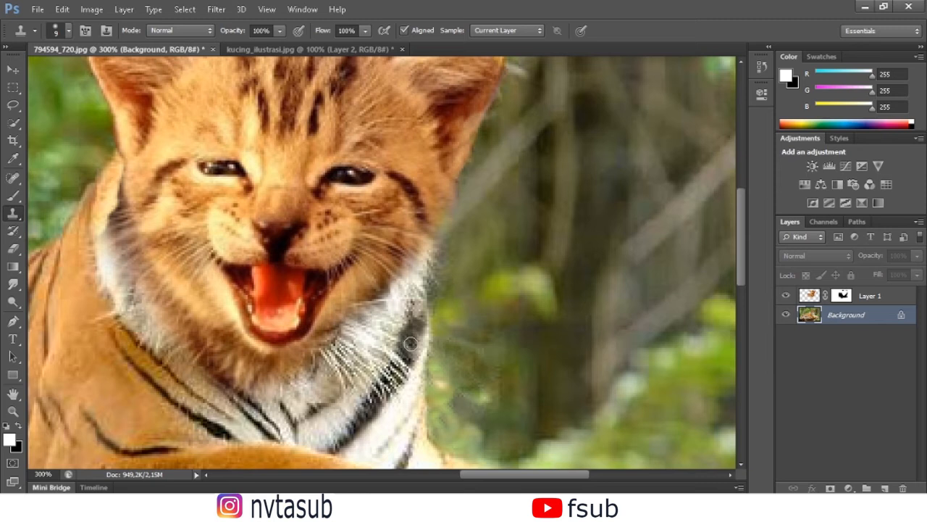
{"action": "scroll", "coordinate": [389, 389], "scroll_direction": "down", "scroll_amount": 1}
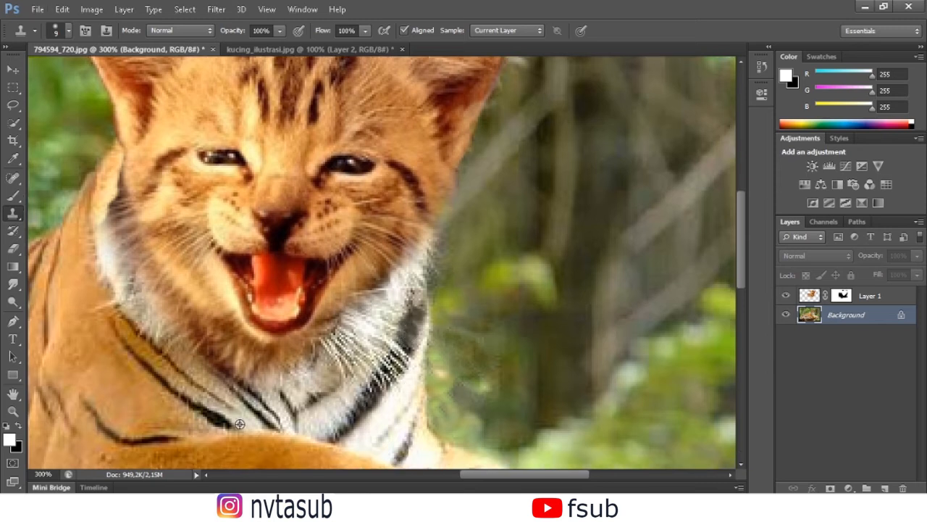
{"action": "left_click_drag", "start_coordinate": [367, 391], "coordinate": [386, 369]}
{"action": "left_click", "coordinate": [215, 418], "text": "alt"}
{"action": "left_click", "coordinate": [371, 394]}
{"action": "left_click", "coordinate": [218, 419], "text": "alt"}
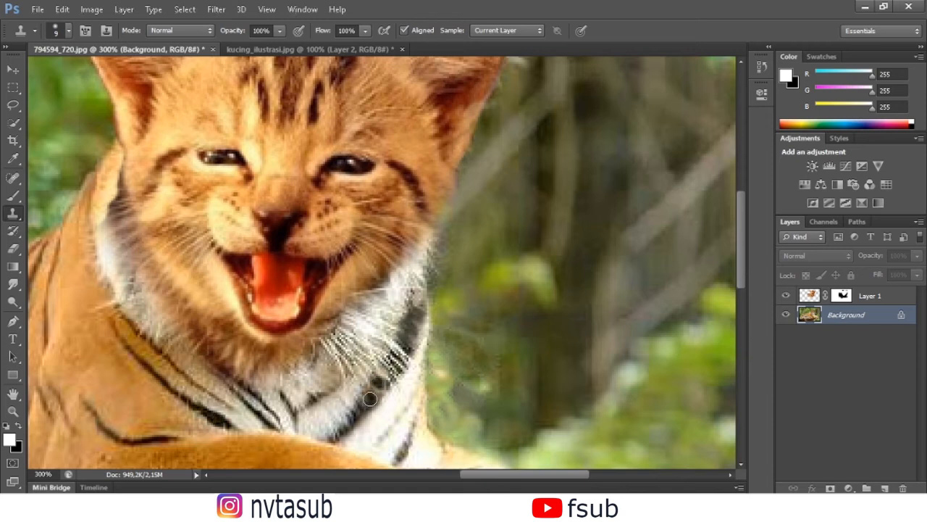
{"action": "left_click_drag", "start_coordinate": [371, 393], "coordinate": [378, 384]}
{"action": "left_click", "coordinate": [215, 418], "text": "alt"}
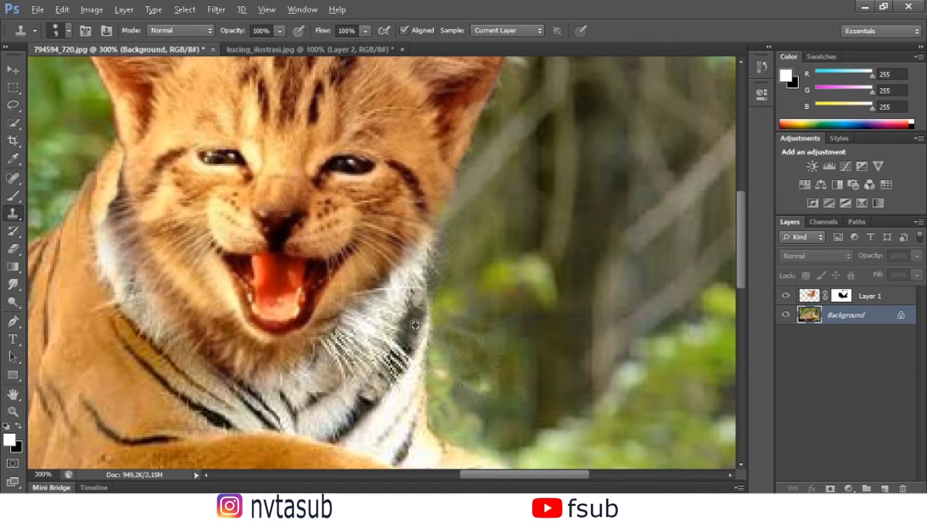
{"action": "left_click", "coordinate": [369, 397]}
{"action": "left_click", "coordinate": [415, 336], "text": "alt"}
{"action": "left_click_drag", "start_coordinate": [401, 349], "coordinate": [392, 360]}
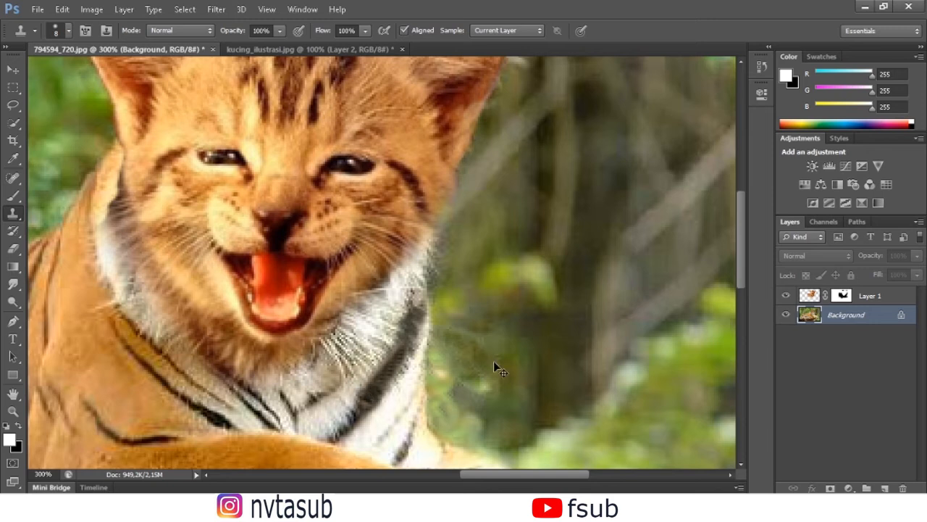
Soften the neck edge beside the kitten's cheek on Layer 1's mask with a 15 px black brush at 23% opacity.
{"action": "key", "text": "ctrl+minus"}
{"action": "key", "text": "ctrl+minus"}
{"action": "key", "text": "ctrl+plus"}
{"action": "left_click_drag", "start_coordinate": [551, 262], "coordinate": [513, 312]}
{"action": "key", "text": "ctrl+plus"}
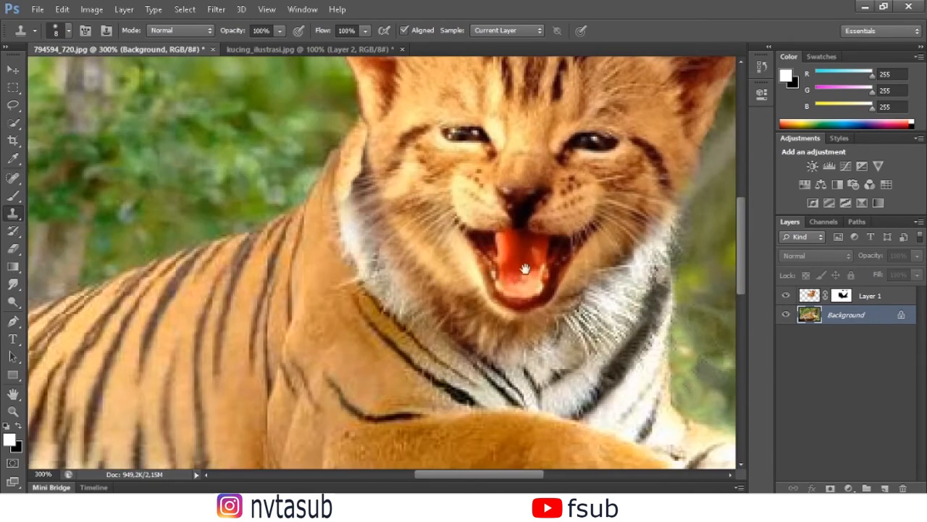
{"action": "scroll", "coordinate": [525, 269], "scroll_direction": "up", "scroll_amount": 2}
{"action": "left_click", "coordinate": [12, 249]}
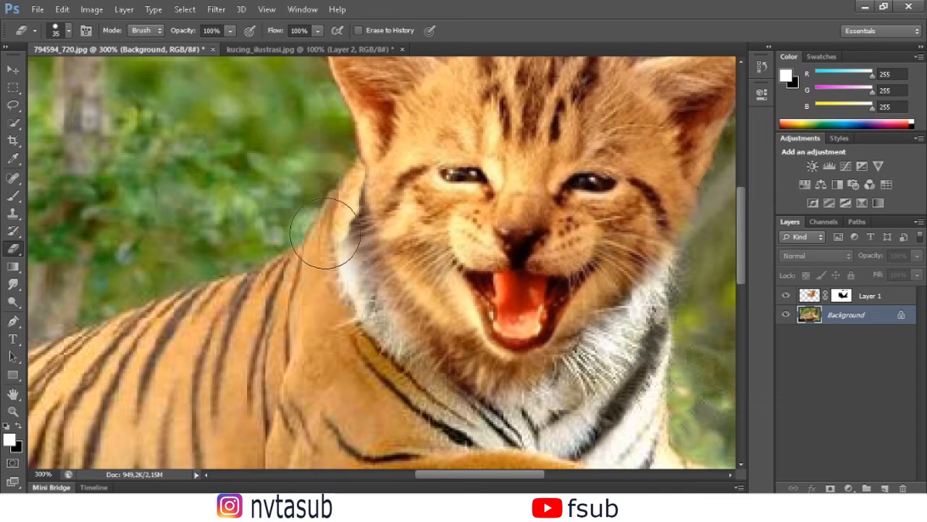
{"action": "key", "text": "b"}
{"action": "left_click", "coordinate": [283, 30]}
{"action": "left_click_drag", "start_coordinate": [283, 47], "coordinate": [227, 47]}
{"action": "key", "text": "bracketleft"}
{"action": "key", "text": "bracketleft"}
{"action": "key", "text": "bracketleft"}
{"action": "key", "text": "bracketleft"}
{"action": "key", "text": "bracketleft"}
{"action": "key", "text": "bracketleft"}
{"action": "left_click", "coordinate": [838, 295]}
{"action": "left_click_drag", "start_coordinate": [362, 216], "coordinate": [349, 224]}
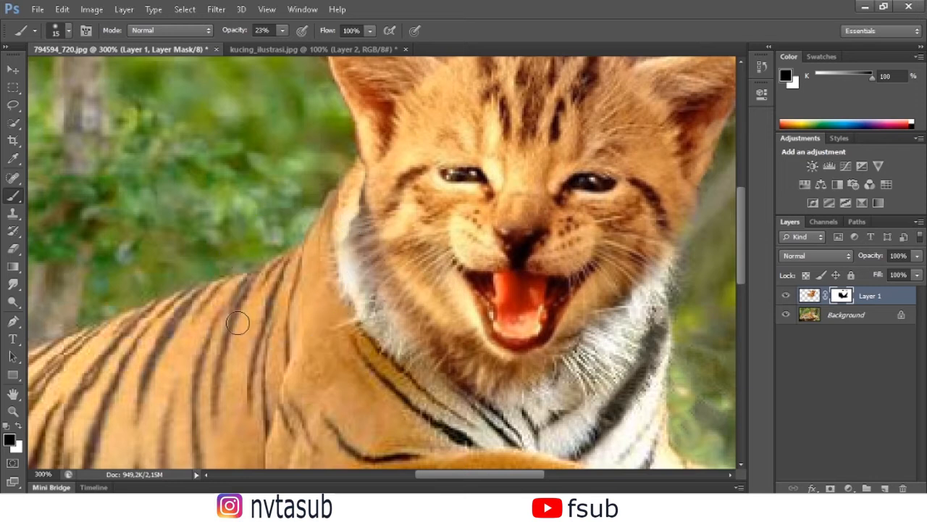
Burn Layer 1's mask along the neck, chin and jaw edges with a 15 px Burn tool at 100% exposure.
{"action": "left_click", "coordinate": [12, 302]}
{"action": "left_click", "coordinate": [54, 300]}
{"action": "key", "text": "bracketleft"}
{"action": "key", "text": "bracketleft"}
{"action": "key", "text": "bracketleft"}
{"action": "key", "text": "bracketleft"}
{"action": "key", "text": "bracketleft"}
{"action": "key", "text": "bracketleft"}
{"action": "key", "text": "bracketleft"}
{"action": "key", "text": "bracketleft"}
{"action": "key", "text": "bracketleft"}
{"action": "key", "text": "bracketleft"}
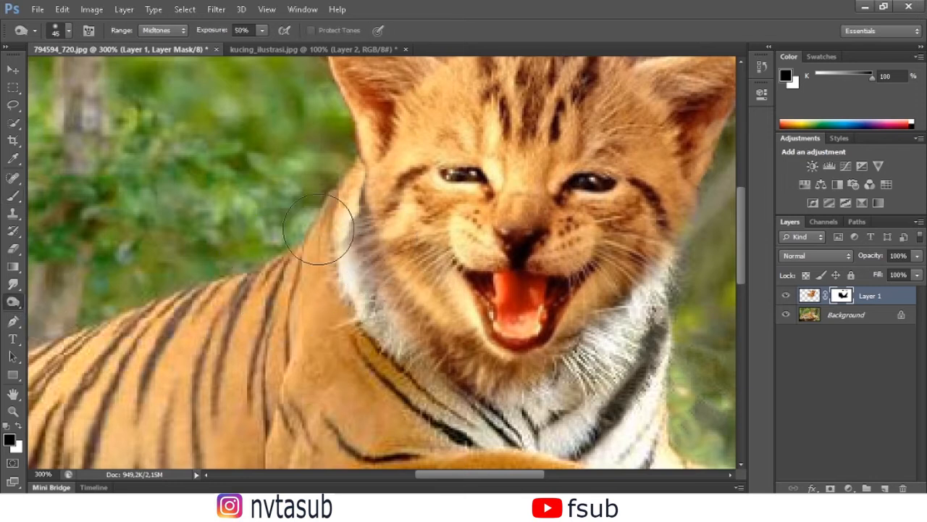
{"action": "key", "text": "0"}
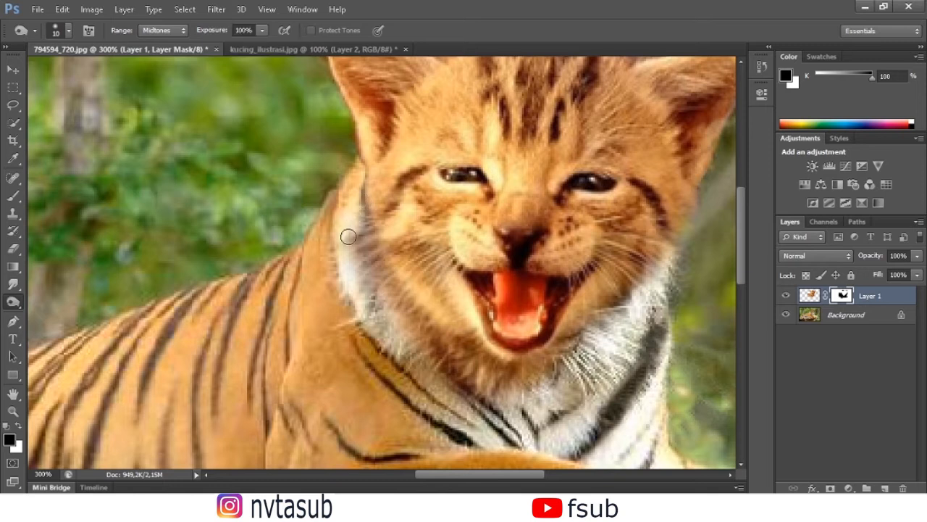
{"action": "key", "text": "bracketright"}
{"action": "mouse_move", "coordinate": [364, 238]}
{"action": "left_mouse_down"}
{"action": "mouse_move", "coordinate": [370, 299]}
{"action": "mouse_move", "coordinate": [399, 295]}
{"action": "mouse_move", "coordinate": [377, 324]}
{"action": "mouse_move", "coordinate": [414, 345]}
{"action": "left_mouse_up"}
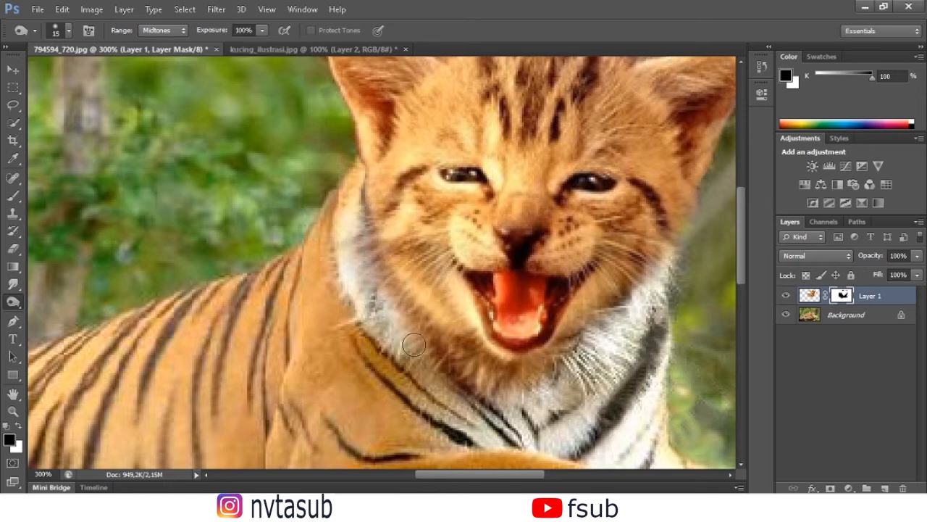
{"action": "left_click_drag", "start_coordinate": [484, 389], "coordinate": [507, 385]}
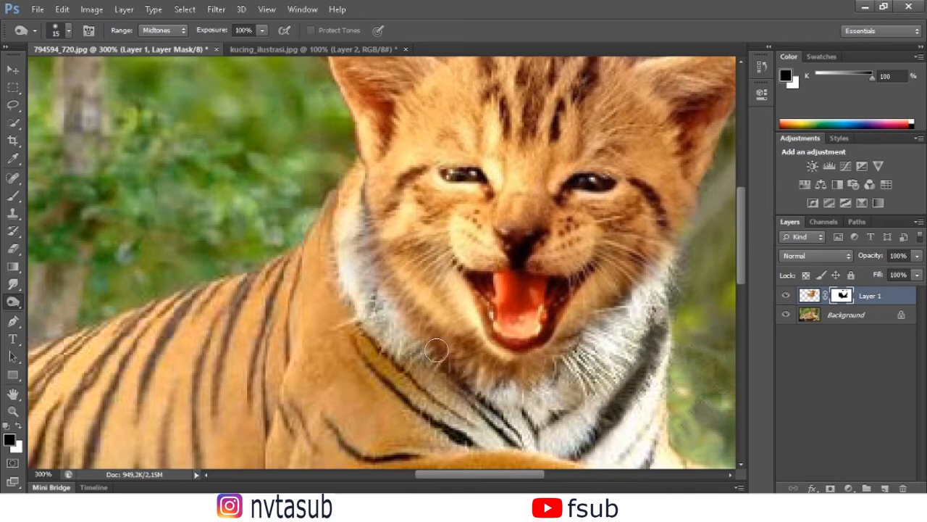
{"action": "mouse_move", "coordinate": [608, 319]}
{"action": "left_mouse_down"}
{"action": "mouse_move", "coordinate": [636, 312]}
{"action": "mouse_move", "coordinate": [666, 262]}
{"action": "mouse_move", "coordinate": [632, 293]}
{"action": "left_mouse_up"}
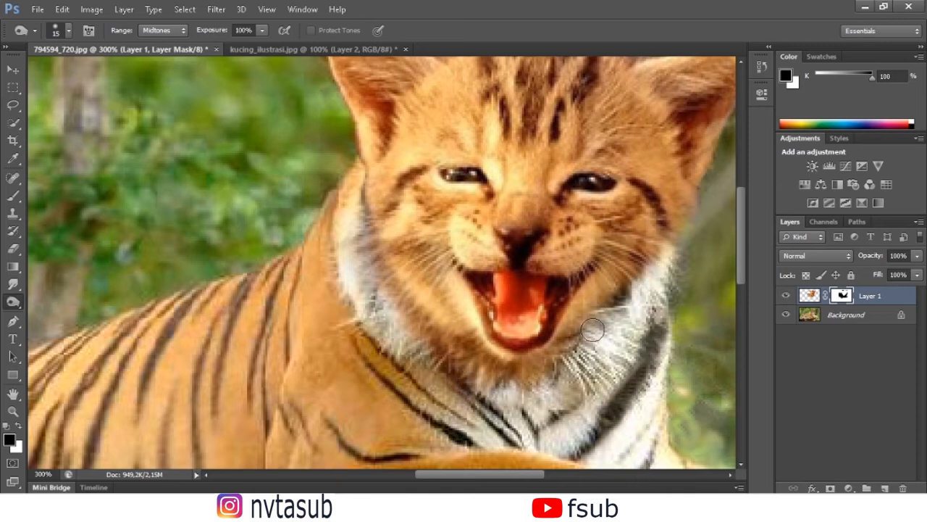
{"action": "mouse_move", "coordinate": [650, 330]}
{"action": "left_mouse_down"}
{"action": "mouse_move", "coordinate": [646, 271]}
{"action": "mouse_move", "coordinate": [669, 258]}
{"action": "mouse_move", "coordinate": [657, 251]}
{"action": "mouse_move", "coordinate": [636, 329]}
{"action": "left_mouse_up"}
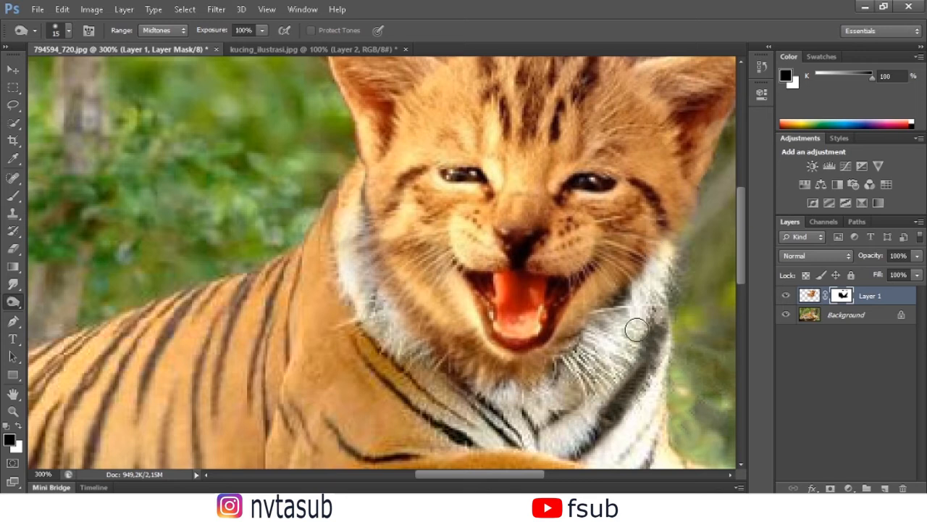
Restore the kitten's fur below the chin and jaw by painting white on Layer 1's mask with a 15 px brush.
{"action": "key", "text": "ctrl+0"}
{"action": "key", "text": "ctrl+plus"}
{"action": "key", "text": "ctrl+plus"}
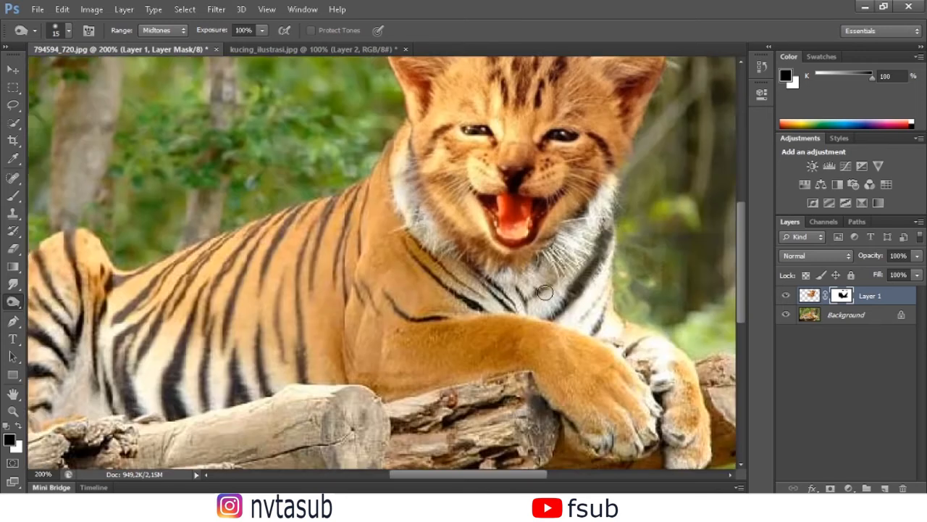
{"action": "left_click", "coordinate": [13, 212]}
{"action": "key", "text": "ctrl+plus"}
{"action": "left_click", "coordinate": [13, 195]}
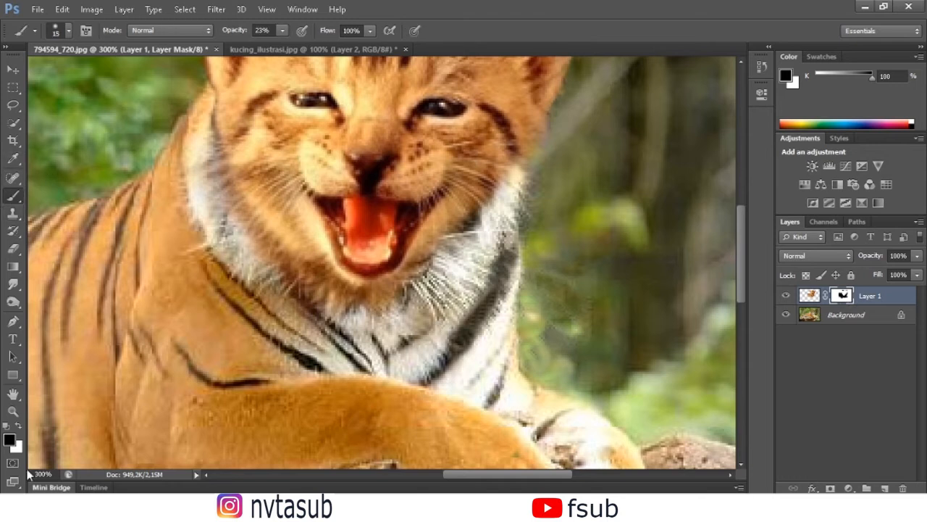
{"action": "left_click", "coordinate": [18, 426]}
{"action": "mouse_move", "coordinate": [480, 248]}
{"action": "left_mouse_down"}
{"action": "mouse_move", "coordinate": [411, 335]}
{"action": "mouse_move", "coordinate": [434, 257]}
{"action": "mouse_move", "coordinate": [511, 174]}
{"action": "mouse_move", "coordinate": [389, 318]}
{"action": "mouse_move", "coordinate": [348, 313]}
{"action": "mouse_move", "coordinate": [384, 340]}
{"action": "mouse_move", "coordinate": [476, 245]}
{"action": "left_mouse_up"}
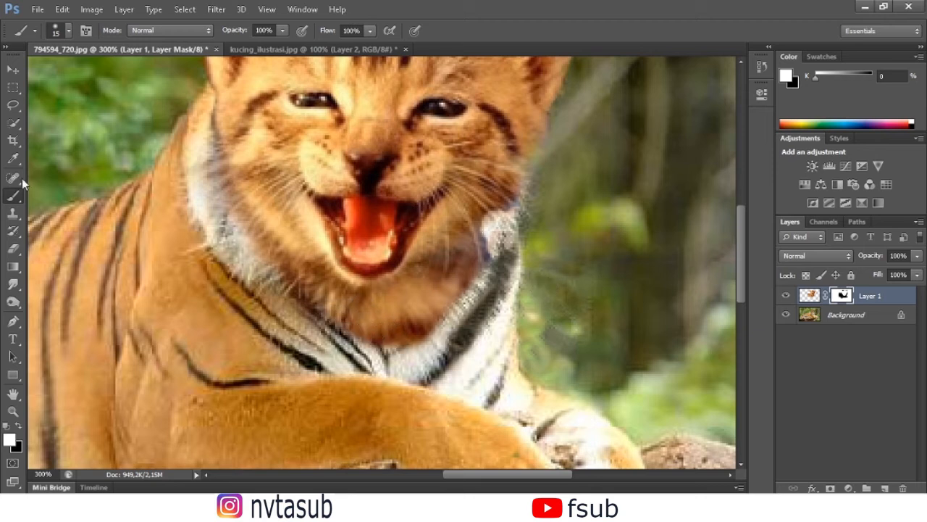
Cover the pale patch at the jaw on Layer 1 with a 20 px Clone Stamp sampled from the chin fur.
{"action": "key", "text": "s"}
{"action": "key", "text": "bracketright"}
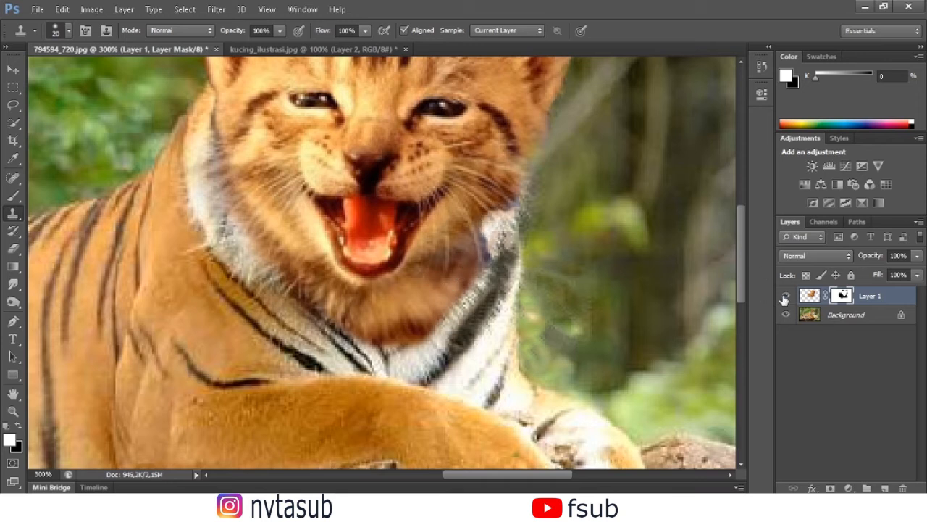
{"action": "left_click", "coordinate": [808, 296]}
{"action": "left_click", "coordinate": [441, 257], "text": "alt"}
{"action": "left_click_drag", "start_coordinate": [487, 229], "coordinate": [505, 217]}
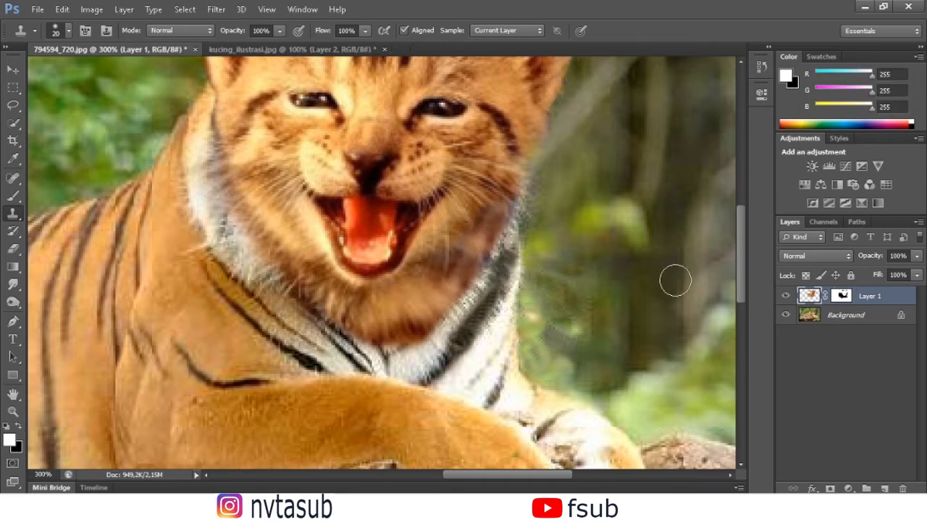
Darken the fur along the kitten's chin, jaw and cheek edges on Layer 1 with a 15 px Burn tool at 100% exposure.
{"action": "left_click", "coordinate": [840, 295]}
{"action": "left_click", "coordinate": [14, 286]}
{"action": "left_click", "coordinate": [14, 303]}
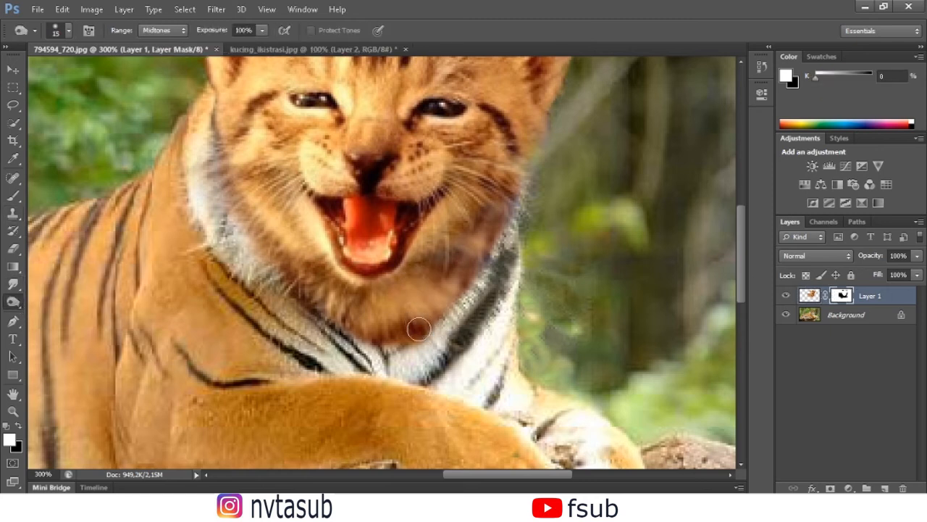
{"action": "left_click", "coordinate": [808, 296]}
{"action": "mouse_move", "coordinate": [449, 293]}
{"action": "left_mouse_down"}
{"action": "mouse_move", "coordinate": [424, 348]}
{"action": "mouse_move", "coordinate": [435, 286]}
{"action": "mouse_move", "coordinate": [466, 297]}
{"action": "mouse_move", "coordinate": [502, 211]}
{"action": "left_mouse_up"}
{"action": "mouse_move", "coordinate": [411, 334]}
{"action": "left_mouse_down"}
{"action": "mouse_move", "coordinate": [398, 337]}
{"action": "mouse_move", "coordinate": [398, 326]}
{"action": "mouse_move", "coordinate": [475, 271]}
{"action": "mouse_move", "coordinate": [493, 237]}
{"action": "left_mouse_up"}
{"action": "mouse_move", "coordinate": [349, 320]}
{"action": "left_mouse_down"}
{"action": "mouse_move", "coordinate": [249, 242]}
{"action": "mouse_move", "coordinate": [224, 207]}
{"action": "left_mouse_up"}
{"action": "left_click_drag", "start_coordinate": [300, 307], "coordinate": [365, 331]}
{"action": "scroll", "coordinate": [571, 333], "scroll_direction": "up", "scroll_amount": 5}
{"action": "key", "text": "ctrl+minus"}
{"action": "key", "text": "ctrl+minus"}
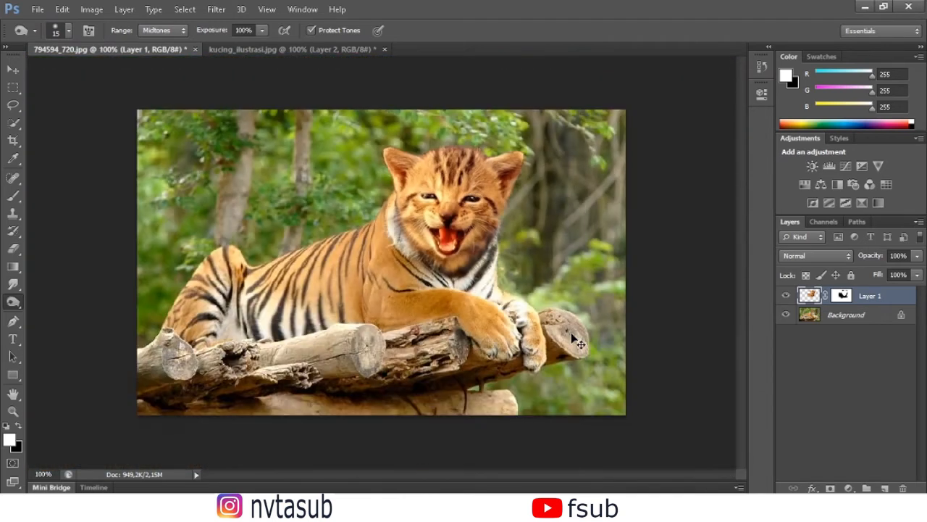
{"action": "key", "text": "ctrl+plus"}
{"action": "key", "text": "b"}
{"action": "key", "text": "ctrl+plus"}
{"action": "key", "text": "ctrl+plus"}
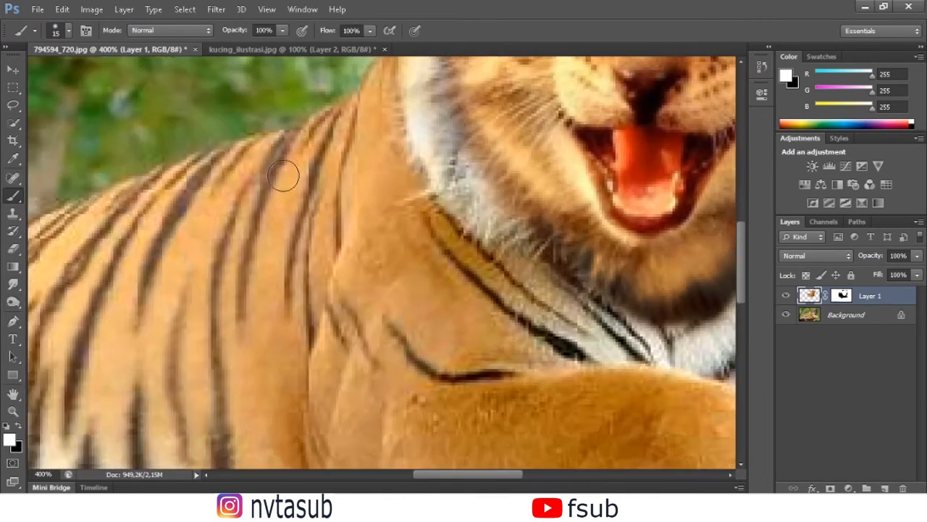
{"action": "key", "text": "x"}
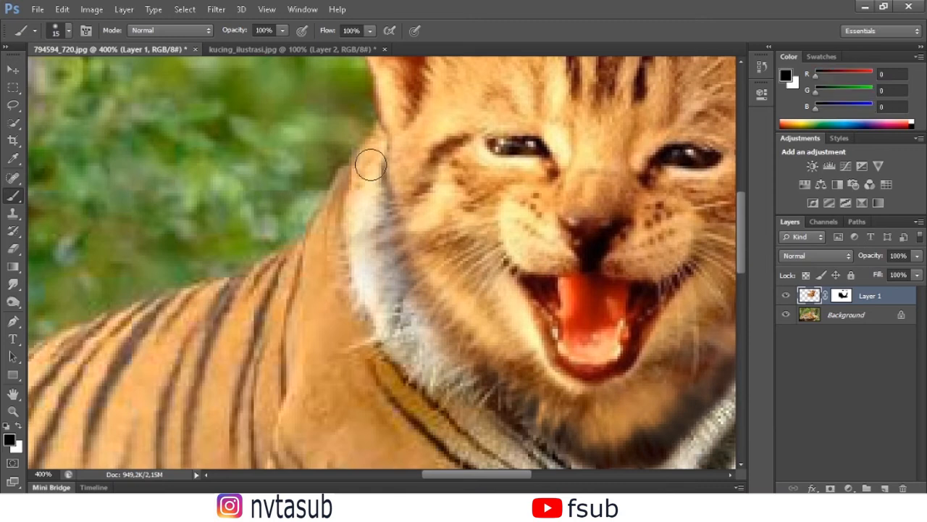
{"action": "left_click", "coordinate": [368, 173]}
{"action": "left_click_drag", "start_coordinate": [344, 148], "coordinate": [359, 177]}
{"action": "left_click", "coordinate": [842, 296]}
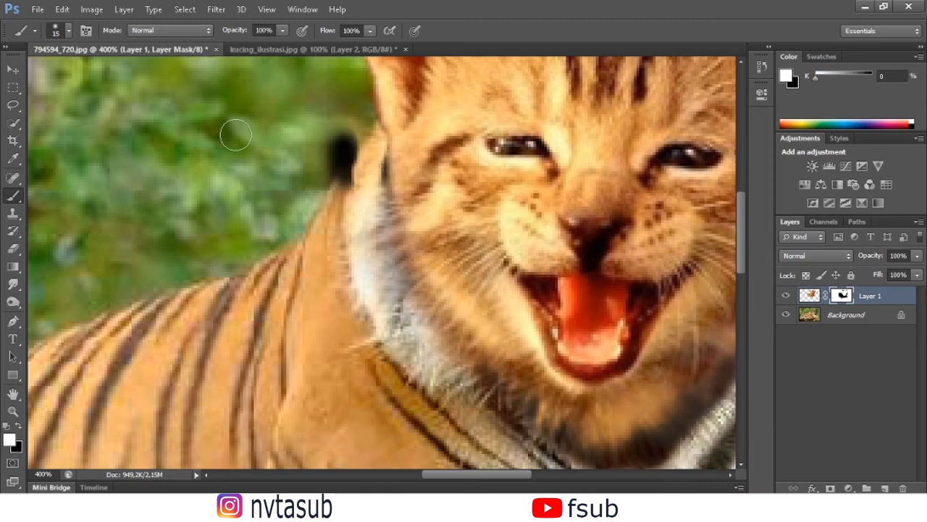
{"action": "key", "text": "ctrl+z"}
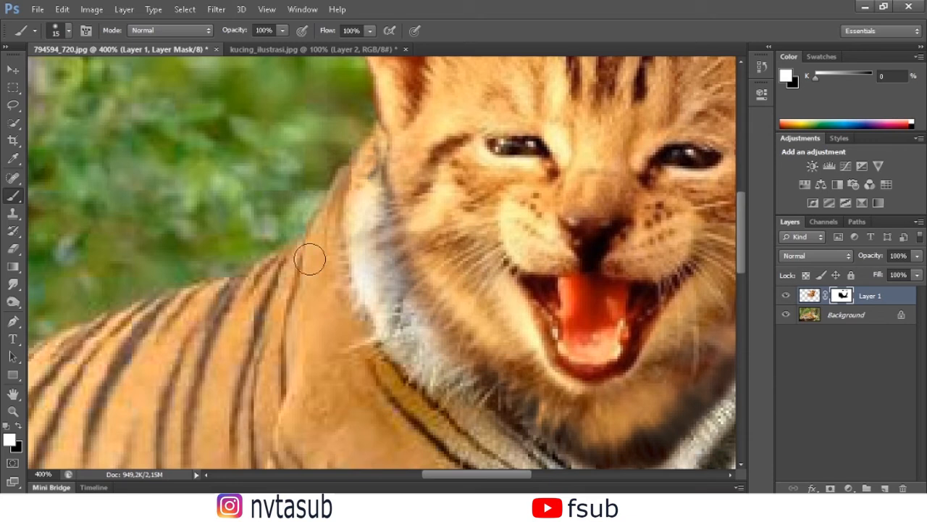
Mask out the leftover fur below the ear along the neck edge with a 15 px black brush at 100% opacity.
{"action": "left_click", "coordinate": [19, 427]}
{"action": "left_click_drag", "start_coordinate": [360, 152], "coordinate": [371, 199]}
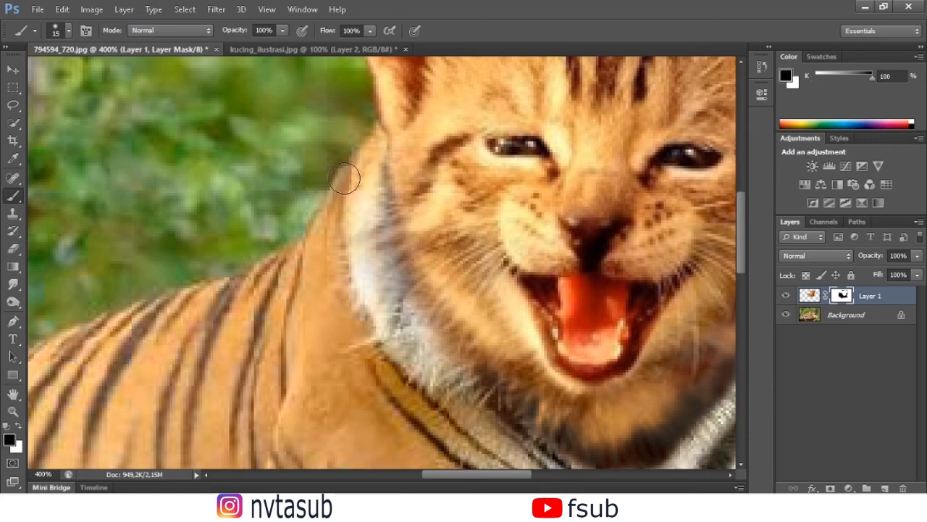
{"action": "key", "text": "ctrl+minus"}
{"action": "key", "text": "ctrl+minus"}
{"action": "key", "text": "ctrl+minus"}
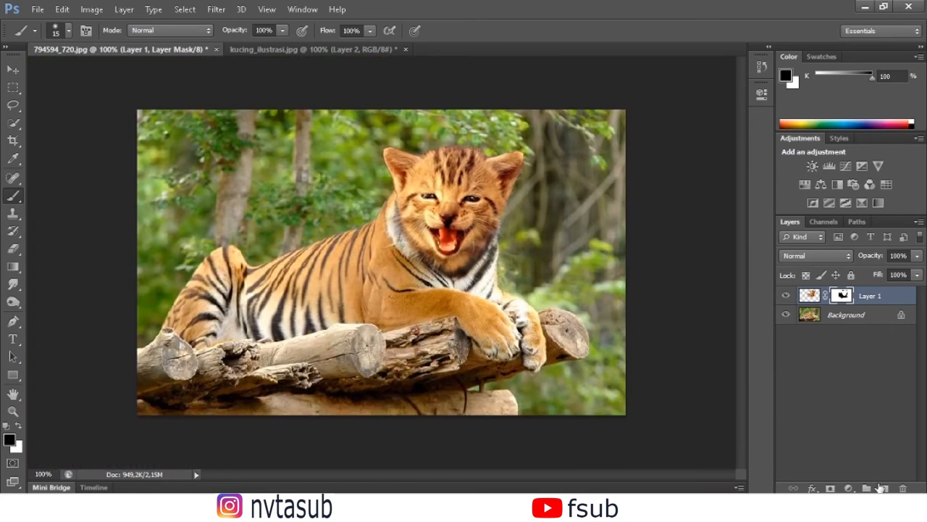
Add a Levels adjustment clipped to Layer 1 and lower its white input level slightly to brighten the kitten's head.
{"action": "left_click", "coordinate": [849, 488]}
{"action": "left_click", "coordinate": [826, 259]}
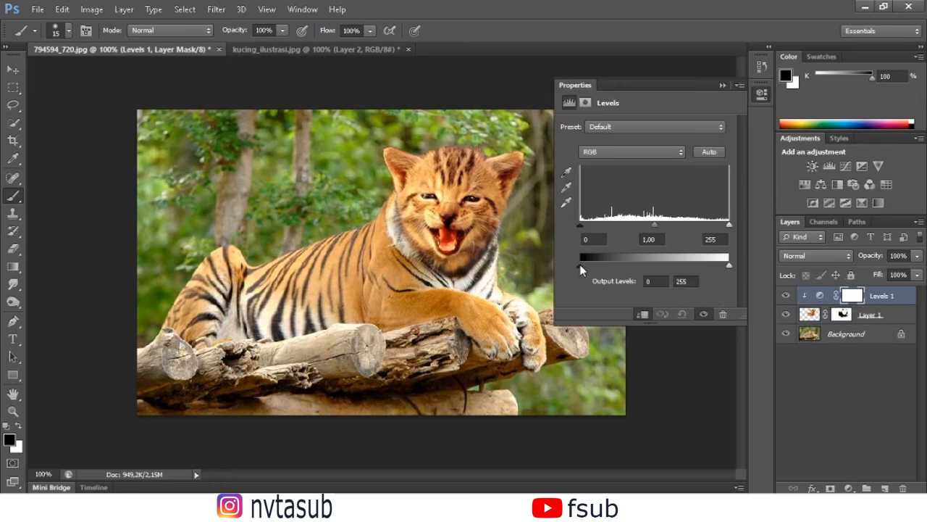
{"action": "left_click_drag", "start_coordinate": [728, 224], "coordinate": [722, 226]}
{"action": "left_click", "coordinate": [723, 86]}
Add a Levels adjustment above the Background layer with input levels 12, 0.95 and 230.
{"action": "left_click", "coordinate": [846, 334]}
{"action": "left_click", "coordinate": [849, 488]}
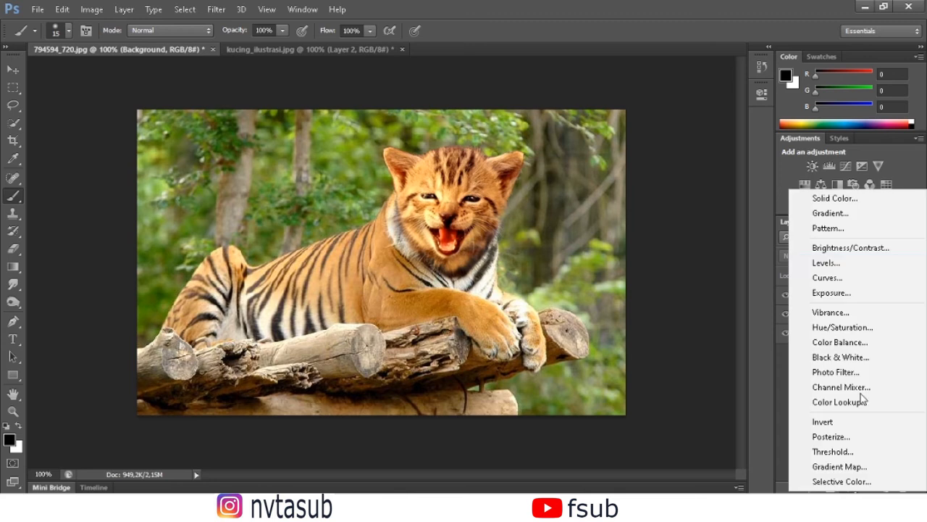
{"action": "left_click", "coordinate": [826, 263]}
{"action": "left_click_drag", "start_coordinate": [580, 225], "coordinate": [587, 230]}
{"action": "left_click_drag", "start_coordinate": [659, 229], "coordinate": [665, 229]}
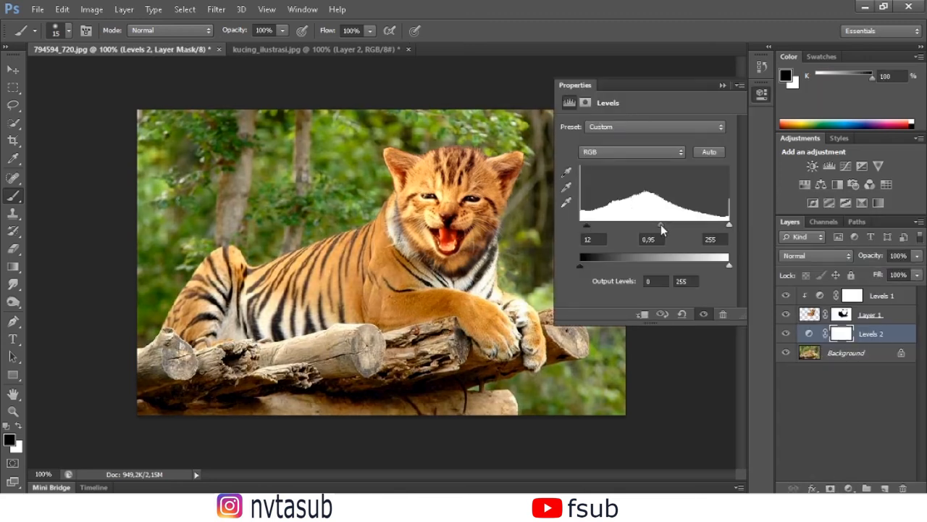
{"action": "left_click_drag", "start_coordinate": [729, 225], "coordinate": [719, 226]}
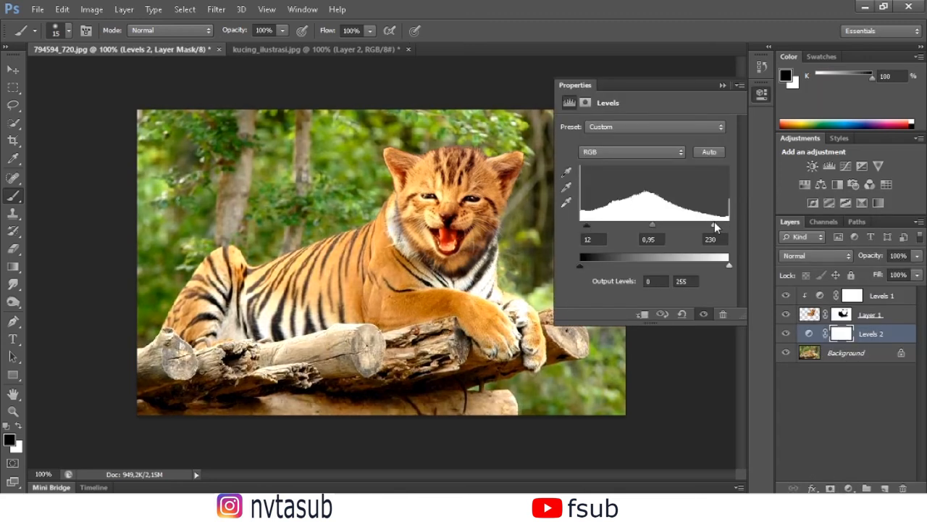
{"action": "left_click", "coordinate": [722, 85]}
Remove the stray whiskers along the tiger's neck below the cheek on the Background layer with a 9 px Clone Stamp sampled from nearby fur.
{"action": "key", "text": "ctrl+plus"}
{"action": "key", "text": "ctrl+plus"}
{"action": "left_click", "coordinate": [821, 357]}
{"action": "left_click", "coordinate": [12, 214]}
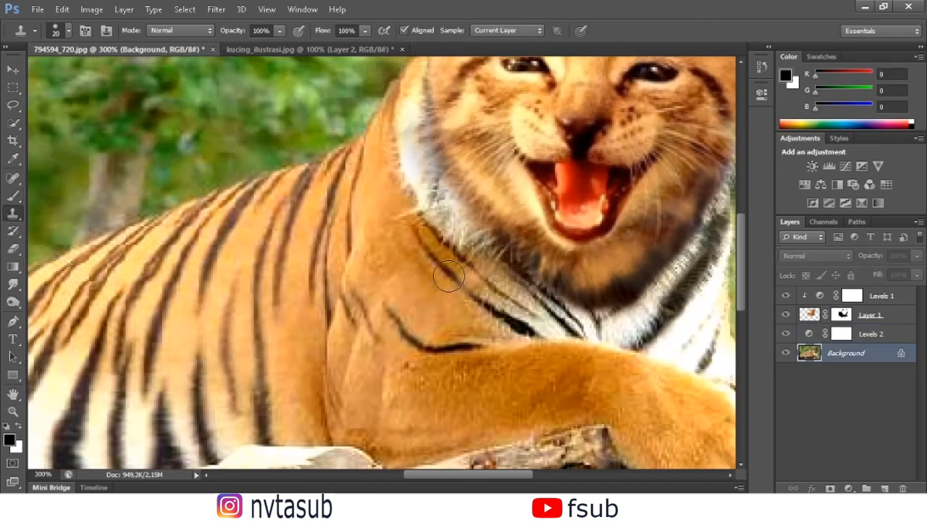
{"action": "left_click", "coordinate": [385, 204], "text": "alt"}
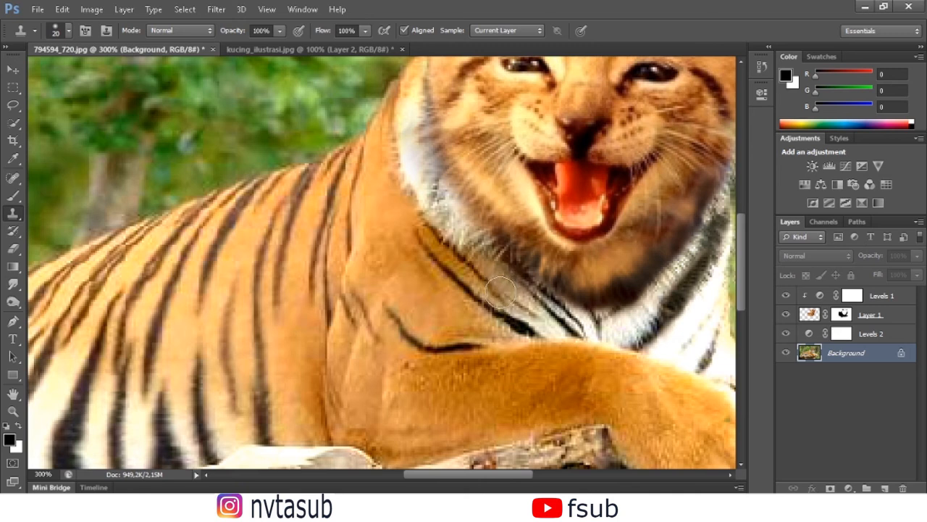
{"action": "key", "text": "bracketleft"}
{"action": "key", "text": "bracketleft"}
{"action": "key", "text": "bracketleft"}
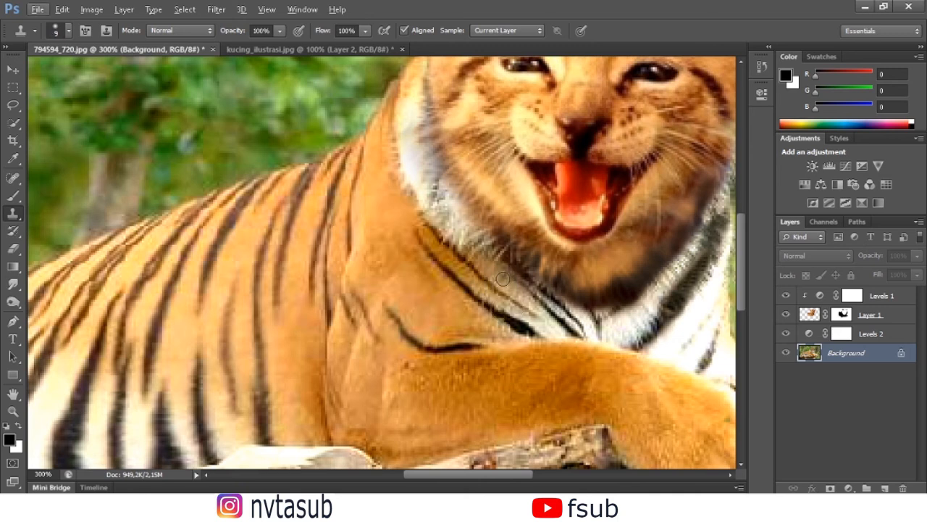
{"action": "left_click", "coordinate": [453, 232], "text": "alt"}
{"action": "left_click_drag", "start_coordinate": [470, 251], "coordinate": [480, 258]}
{"action": "left_click_drag", "start_coordinate": [464, 224], "coordinate": [494, 255]}
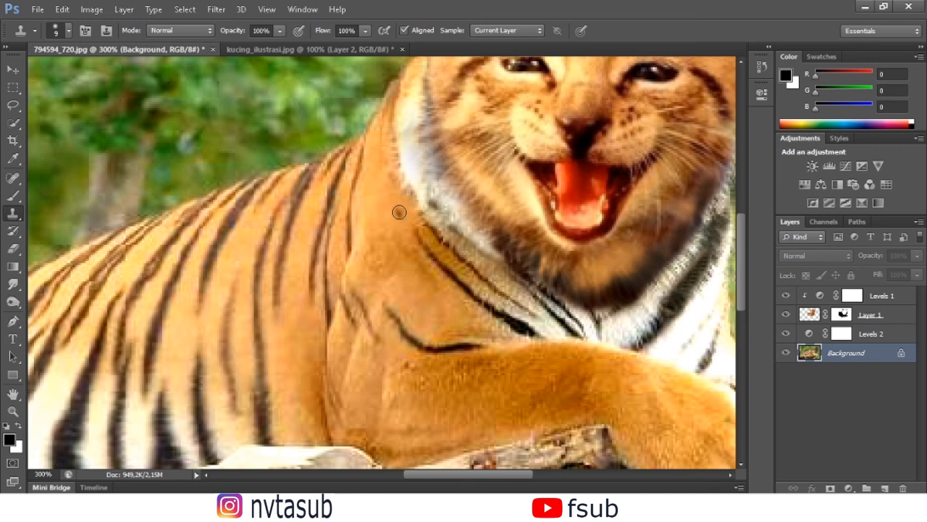
Add a Brightness/Contrast adjustment directly above the Background layer with brightness 19 and contrast 12.
{"action": "key", "text": "ctrl+minus"}
{"action": "key", "text": "ctrl+minus"}
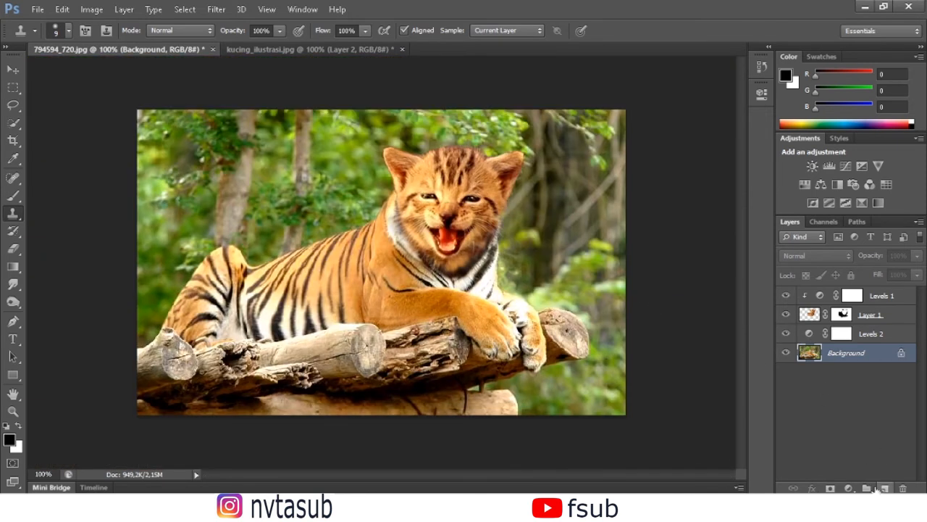
{"action": "left_click", "coordinate": [849, 488]}
{"action": "left_click", "coordinate": [833, 242]}
{"action": "left_click_drag", "start_coordinate": [645, 161], "coordinate": [657, 161]}
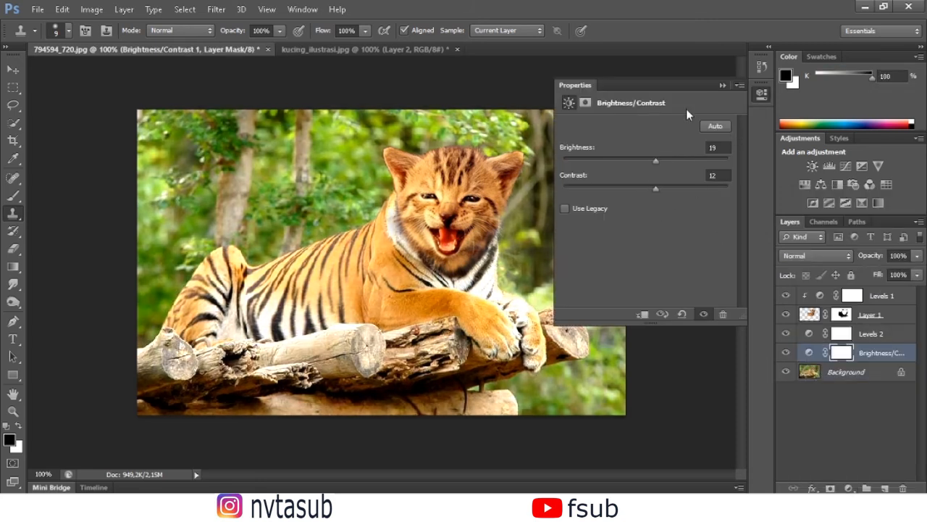
Invert the Brightness/Contrast mask and paint it white over the tiger's foreleg and shoulder with a 50 px brush.
{"action": "left_click", "coordinate": [841, 353]}
{"action": "key", "text": "ctrl+i"}
{"action": "key", "text": "b"}
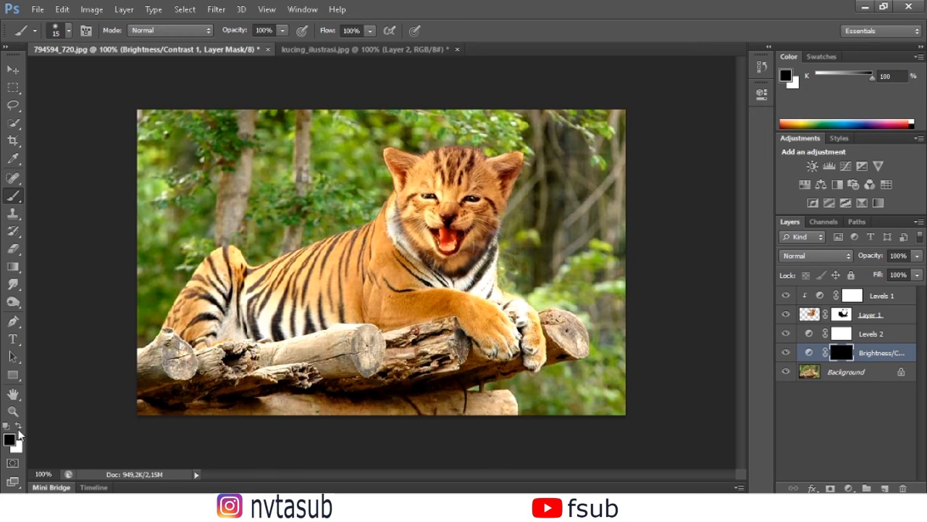
{"action": "left_click", "coordinate": [19, 427]}
{"action": "key", "text": "bracketright"}
{"action": "mouse_move", "coordinate": [423, 297]}
{"action": "left_mouse_down"}
{"action": "mouse_move", "coordinate": [480, 308]}
{"action": "mouse_move", "coordinate": [402, 305]}
{"action": "mouse_move", "coordinate": [400, 273]}
{"action": "mouse_move", "coordinate": [385, 282]}
{"action": "mouse_move", "coordinate": [375, 237]}
{"action": "mouse_move", "coordinate": [396, 254]}
{"action": "mouse_move", "coordinate": [378, 256]}
{"action": "mouse_move", "coordinate": [378, 297]}
{"action": "mouse_move", "coordinate": [353, 232]}
{"action": "mouse_move", "coordinate": [349, 277]}
{"action": "mouse_move", "coordinate": [507, 341]}
{"action": "left_mouse_up"}
{"action": "left_click_drag", "start_coordinate": [350, 278], "coordinate": [338, 298]}
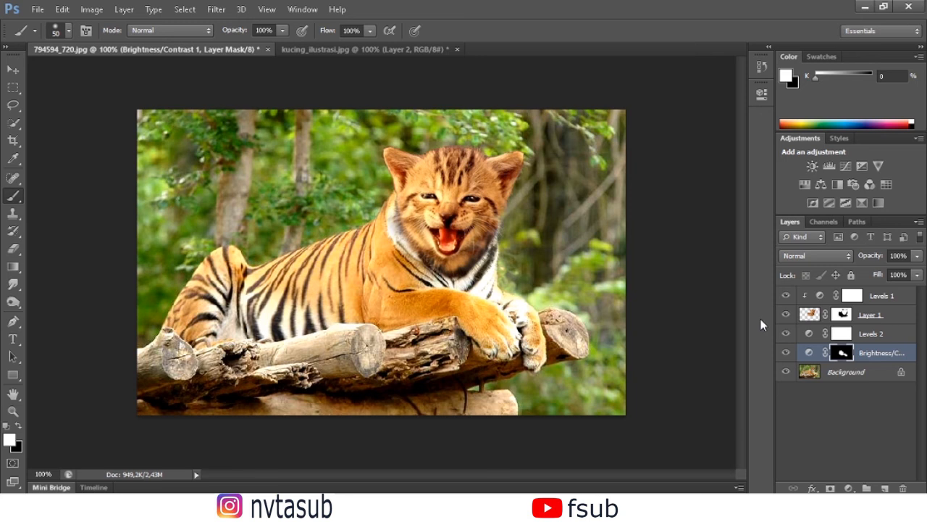
Set the black input level of the Levels adjustment clipped to the kitten's head to 14.
{"action": "left_click", "coordinate": [827, 316]}
{"action": "double_click", "coordinate": [820, 295]}
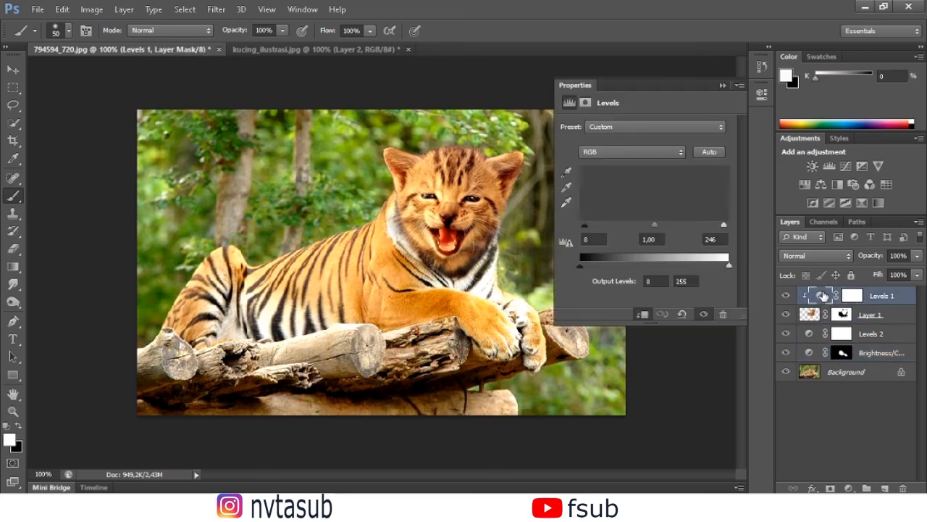
{"action": "left_click_drag", "start_coordinate": [581, 226], "coordinate": [587, 229]}
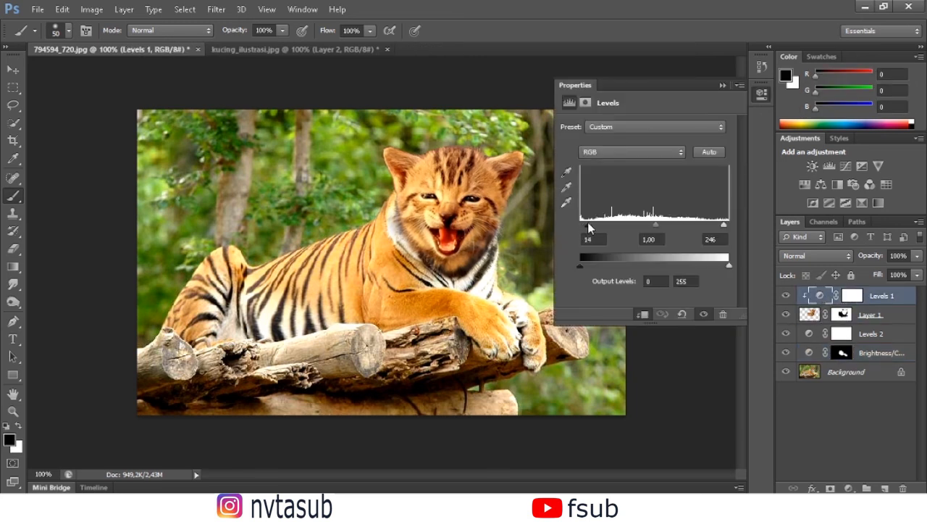
Add a Brightness/Contrast adjustment above Levels 1, clip it to the kitten's head layer and raise its brightness slightly.
{"action": "left_click", "coordinate": [849, 489]}
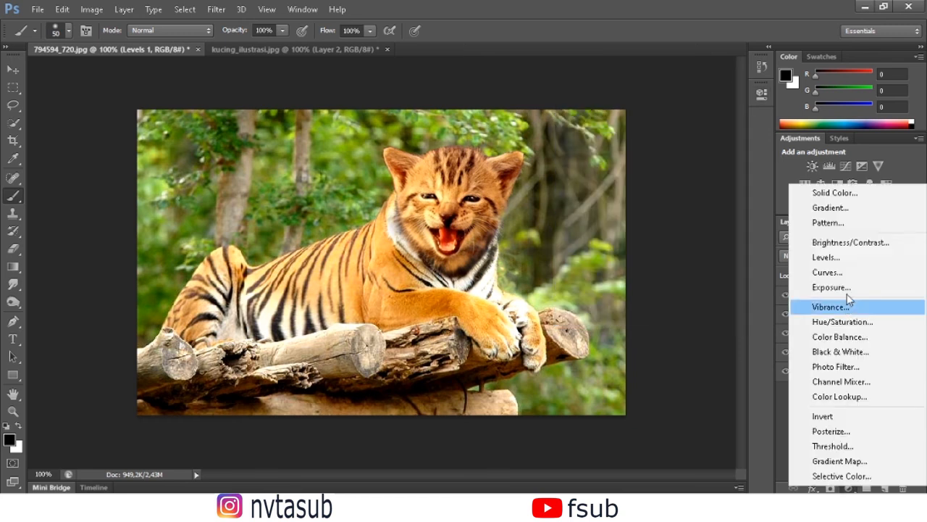
{"action": "left_click", "coordinate": [833, 241]}
{"action": "key", "text": "ctrl+alt+g"}
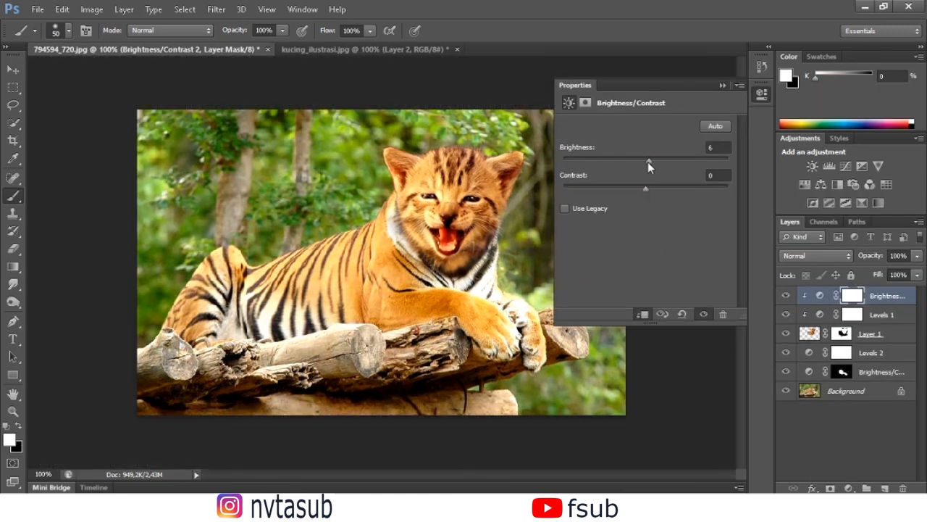
{"action": "left_click_drag", "start_coordinate": [650, 162], "coordinate": [654, 164]}
{"action": "left_click", "coordinate": [722, 85]}
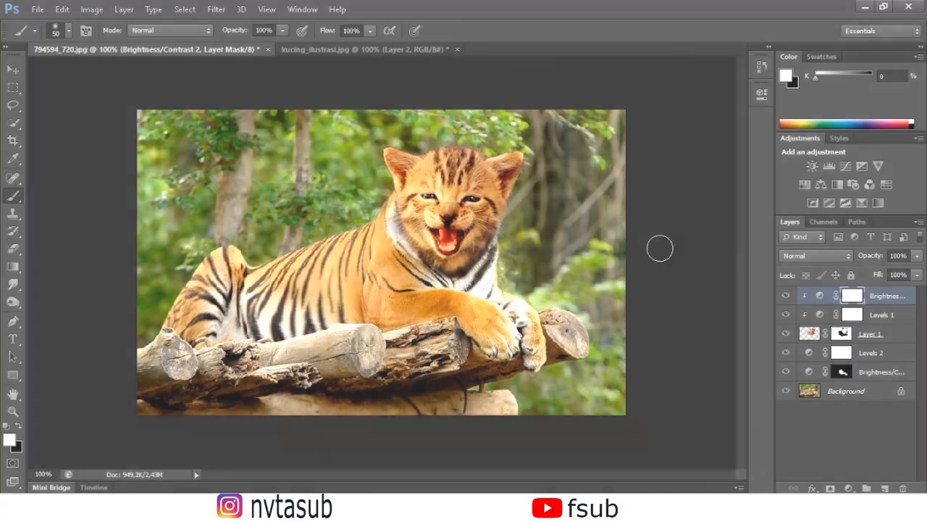